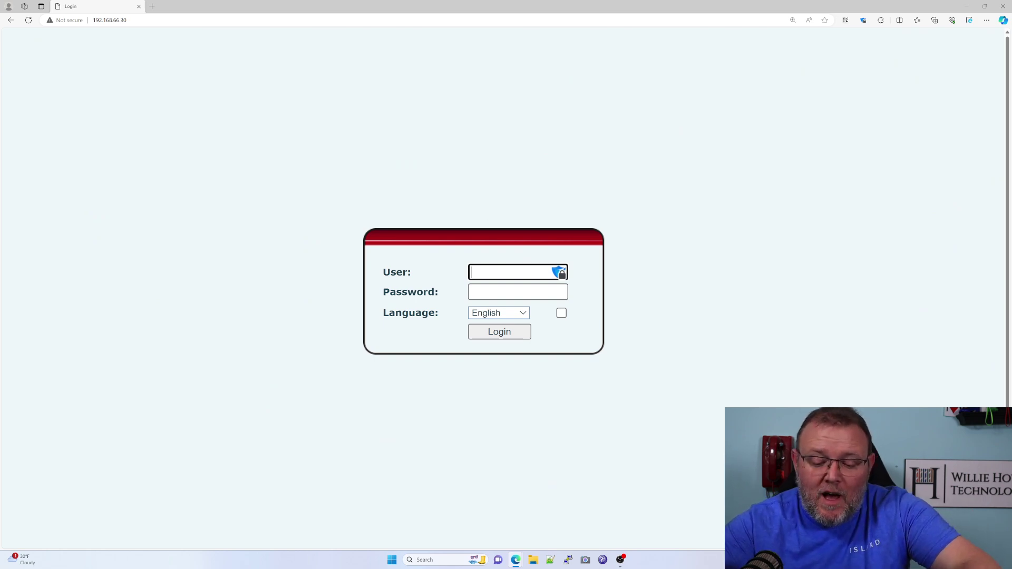
Log in as admin with the administrator password, correcting a typo before submitting.
{"action": "type", "text": "admin"}
{"action": "key", "text": "Tab"}
{"action": "type", "text": "****"}
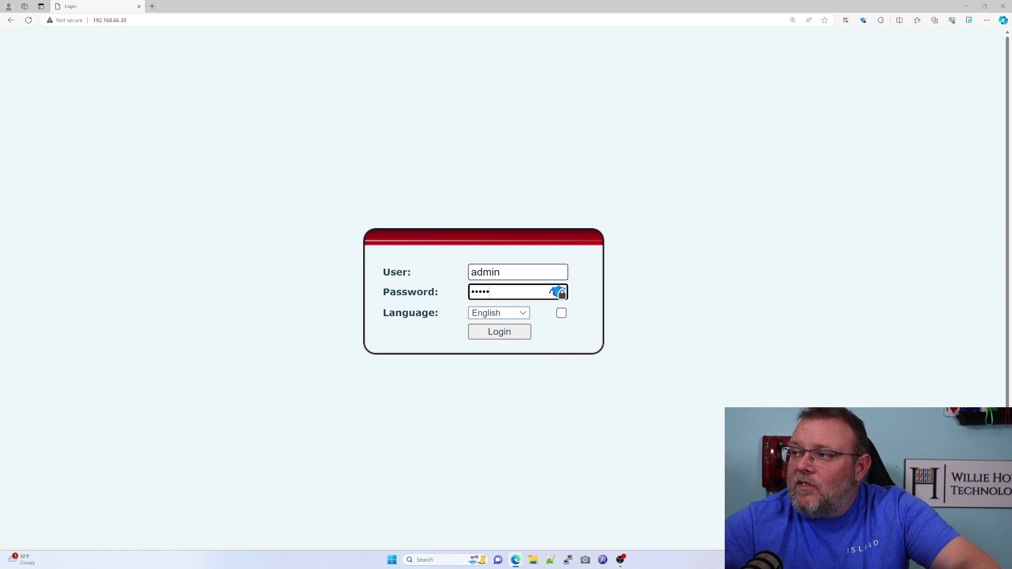
{"action": "key", "text": "BackSpace"}
{"action": "key", "text": "BackSpace"}
{"action": "key", "text": "BackSpace"}
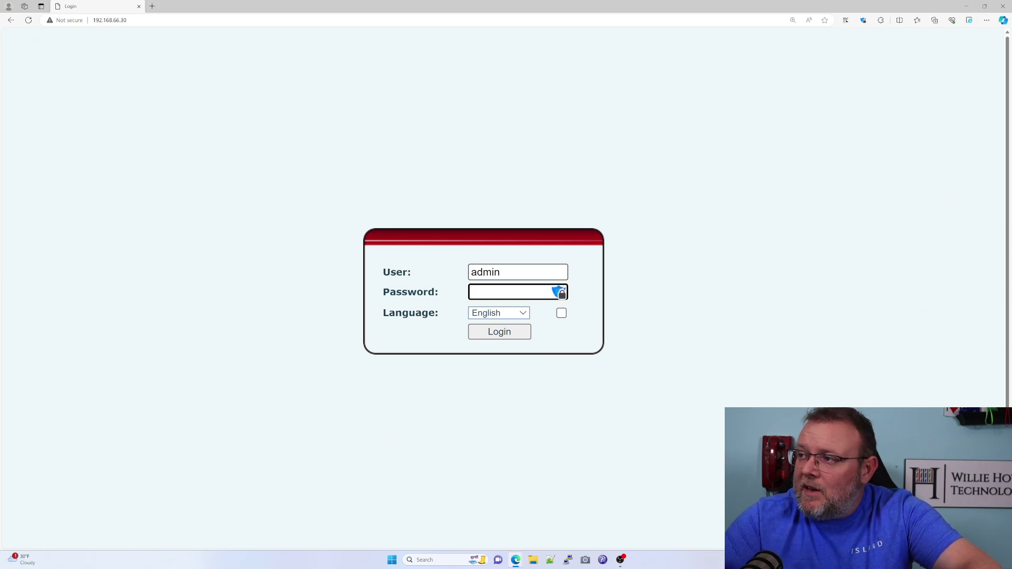
{"action": "key", "text": "Return"}
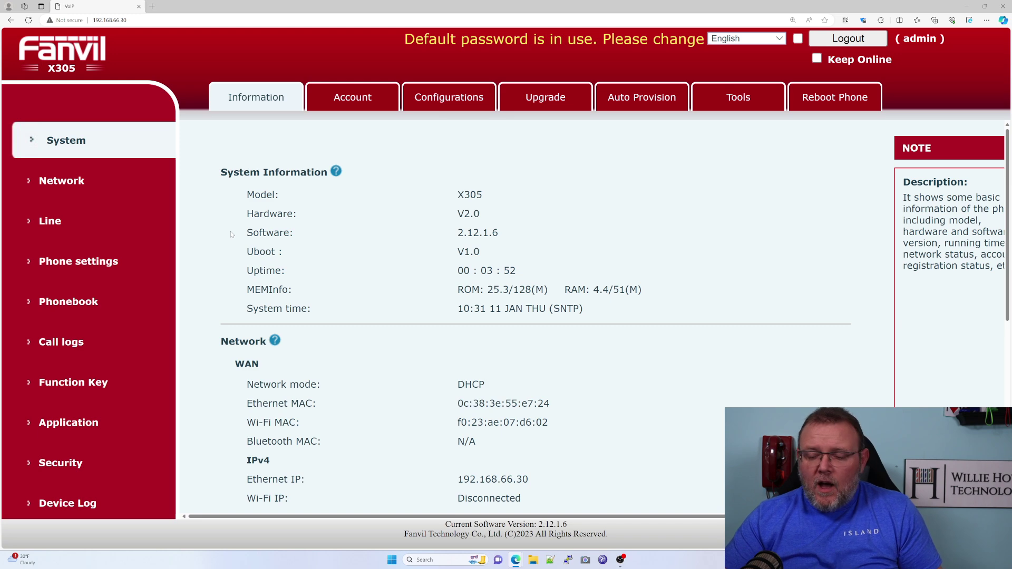
{"action": "left_click", "coordinate": [342, 103]}
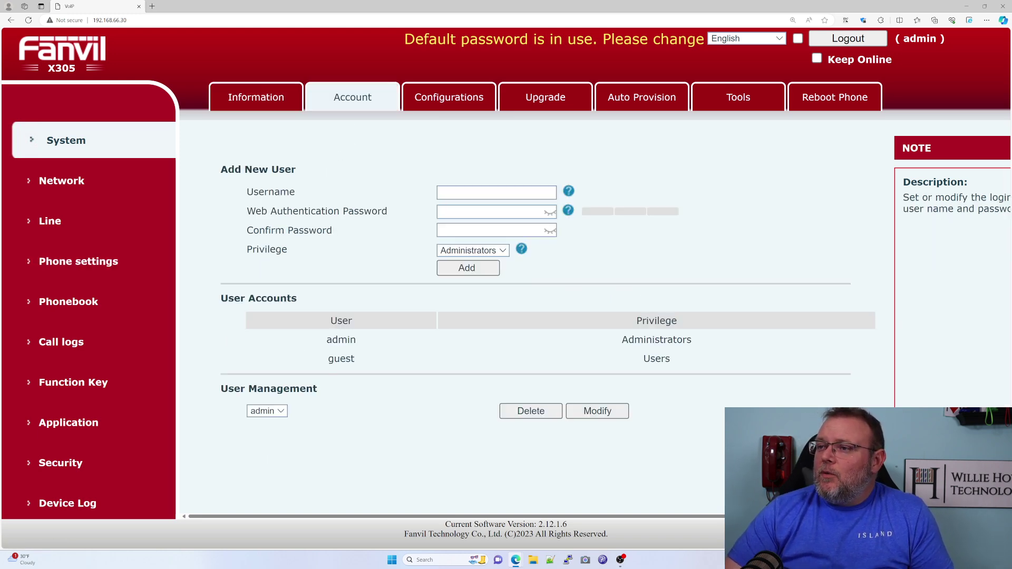
{"action": "left_click", "coordinate": [442, 103]}
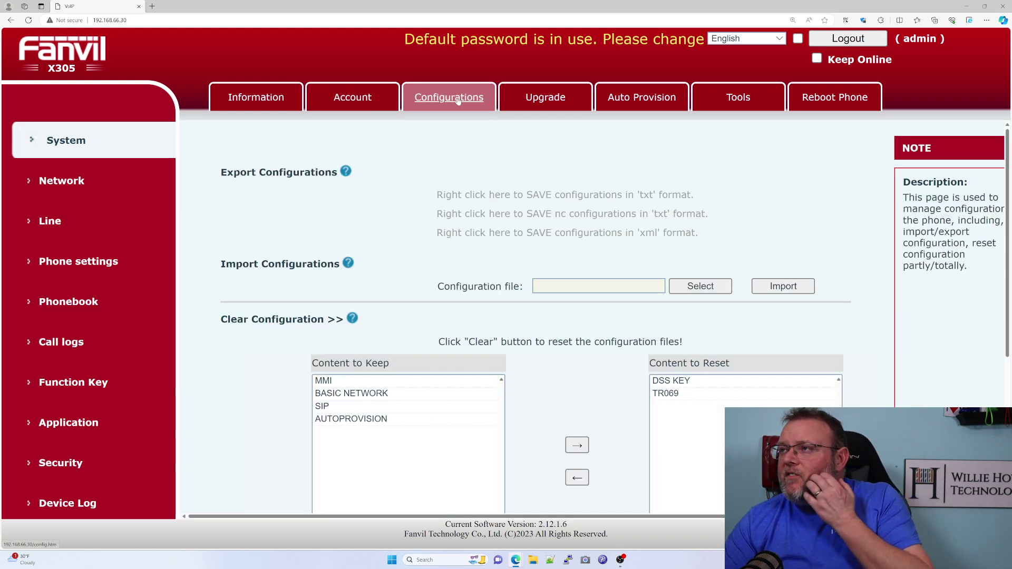
{"action": "left_click", "coordinate": [509, 102]}
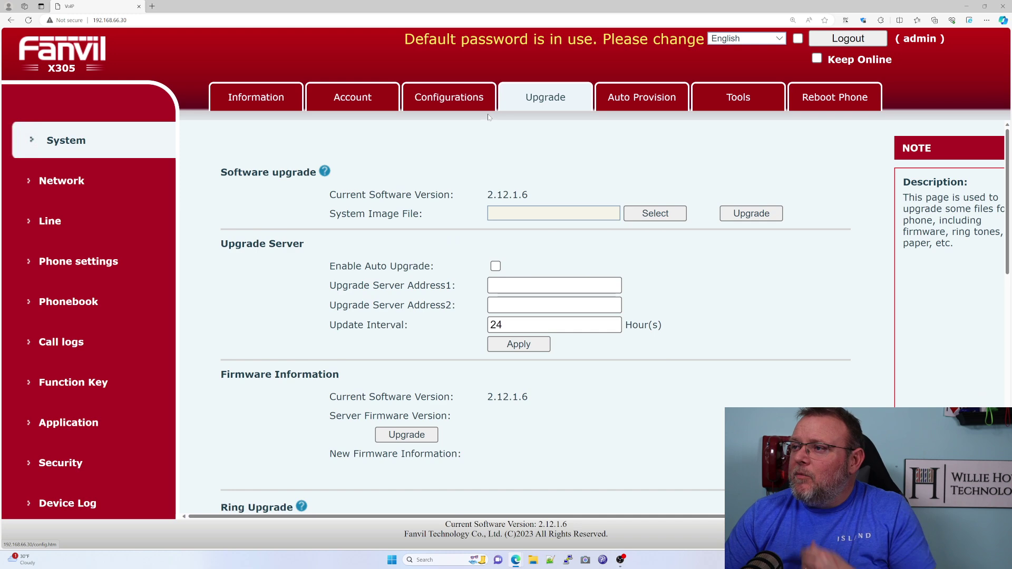
{"action": "scroll", "coordinate": [546, 413], "scroll_direction": "down", "scroll_amount": 5}
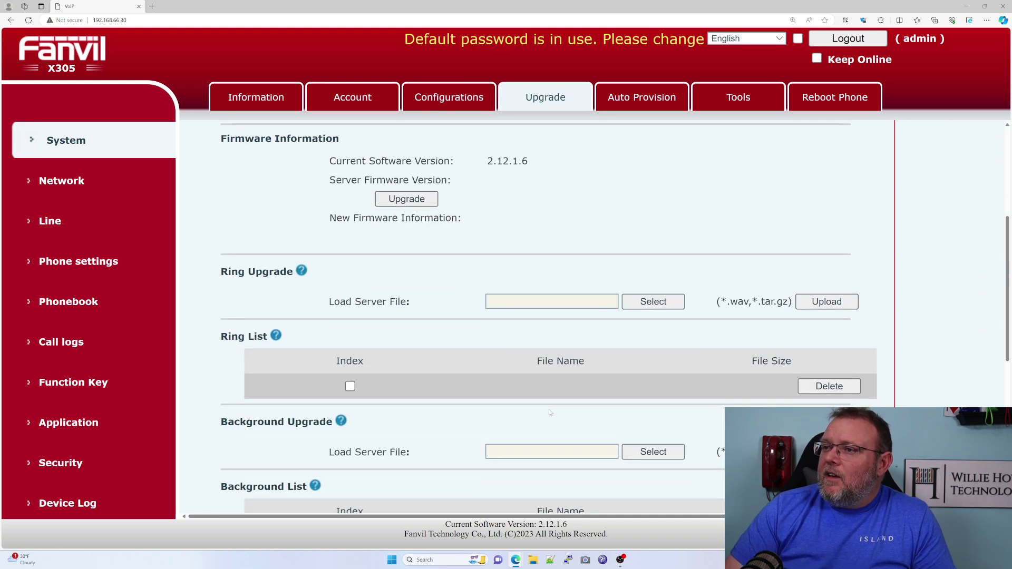
{"action": "scroll", "coordinate": [550, 413], "scroll_direction": "down", "scroll_amount": 5}
{"action": "scroll", "coordinate": [550, 412], "scroll_direction": "up", "scroll_amount": 10}
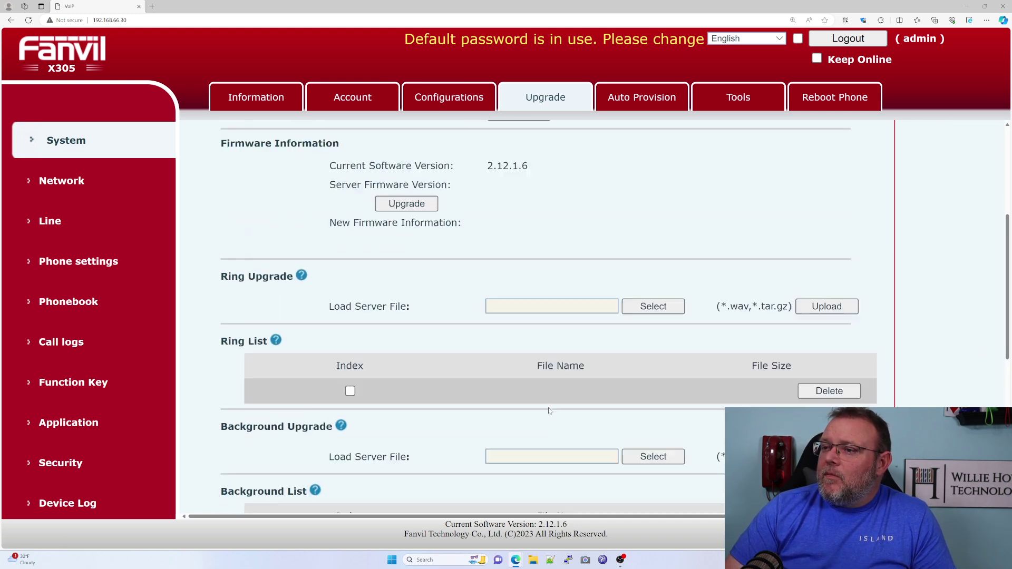
{"action": "left_click", "coordinate": [665, 110]}
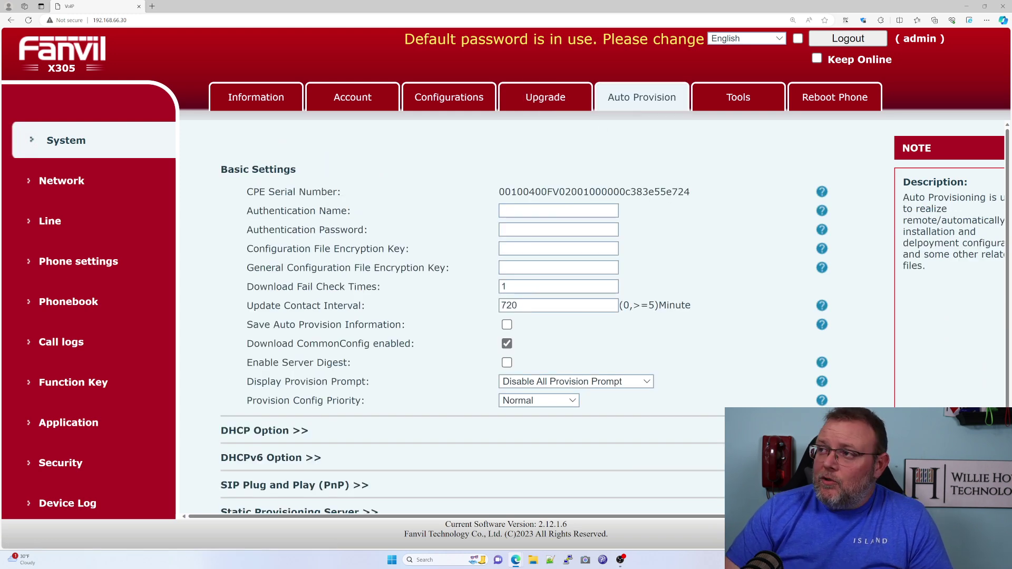
{"action": "left_click", "coordinate": [732, 100]}
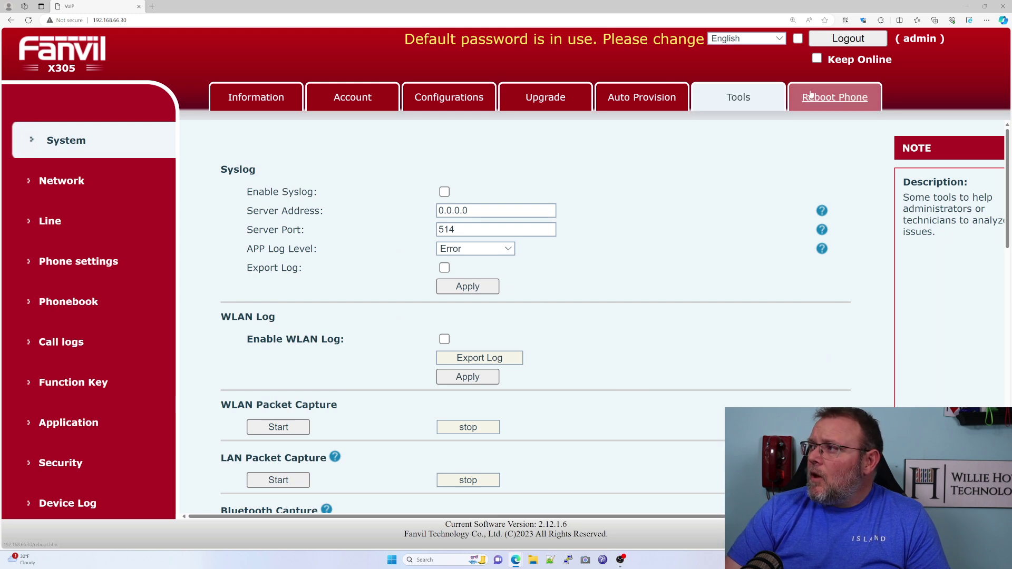
{"action": "left_click", "coordinate": [256, 98]}
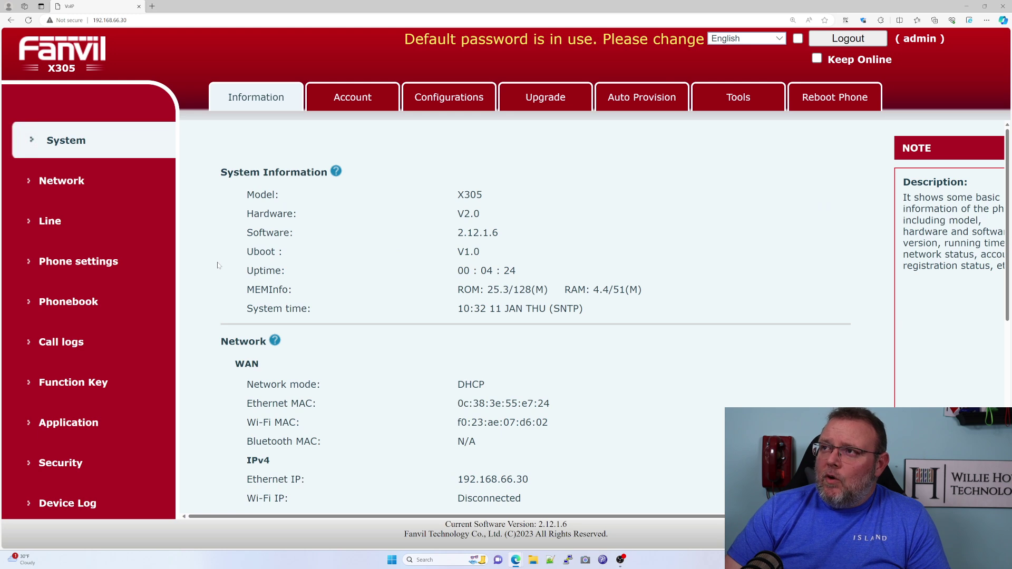
{"action": "scroll", "coordinate": [226, 270], "scroll_direction": "down", "scroll_amount": 1}
{"action": "scroll", "coordinate": [226, 271], "scroll_direction": "up", "scroll_amount": 1}
Review the Network Basic, Wi-Fi and Service Port settings, keeping HTTP as web server type.
{"action": "left_click", "coordinate": [74, 181]}
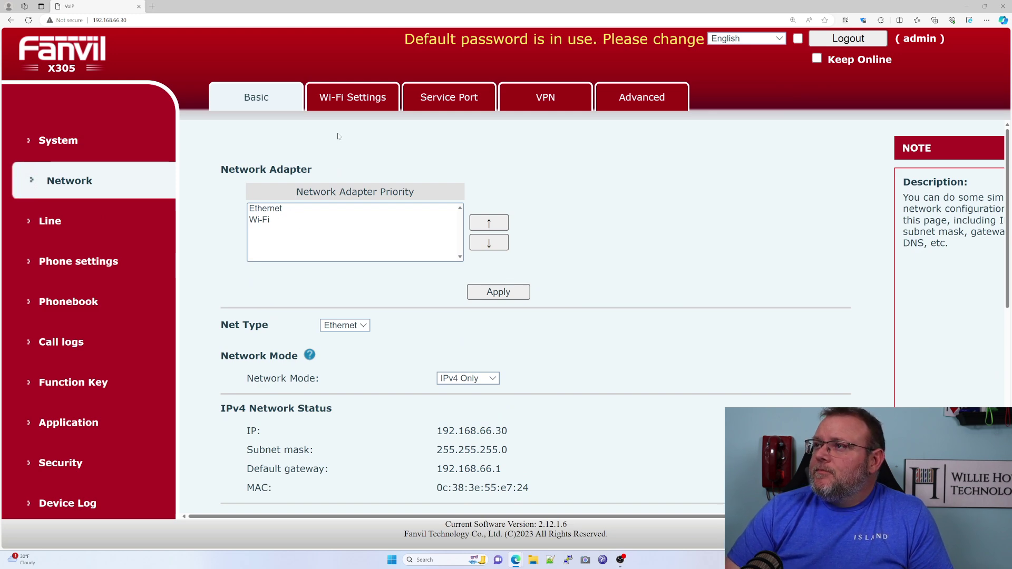
{"action": "left_click", "coordinate": [350, 99]}
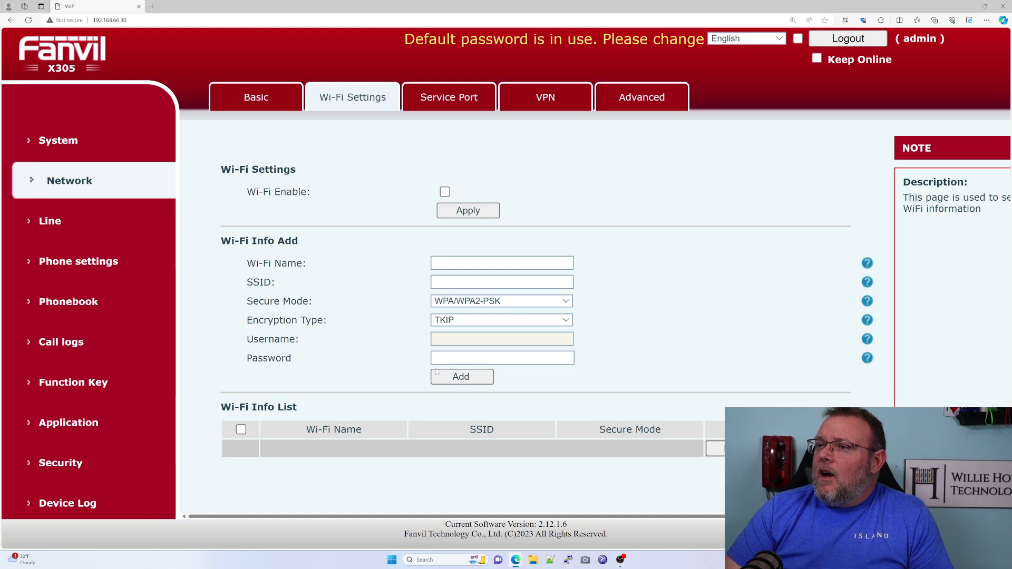
{"action": "left_click", "coordinate": [448, 105]}
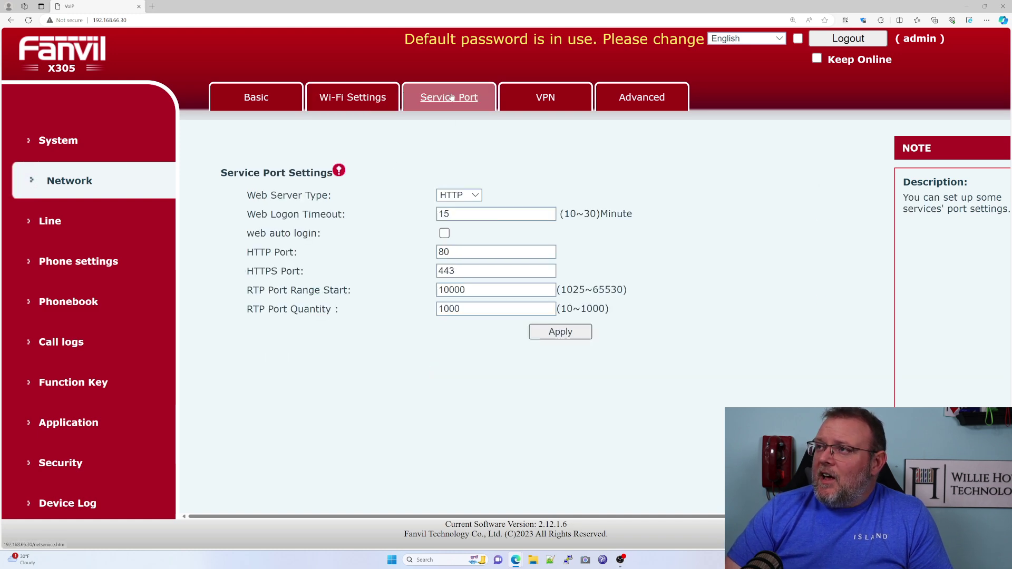
{"action": "left_click", "coordinate": [467, 203]}
{"action": "left_click", "coordinate": [507, 191]}
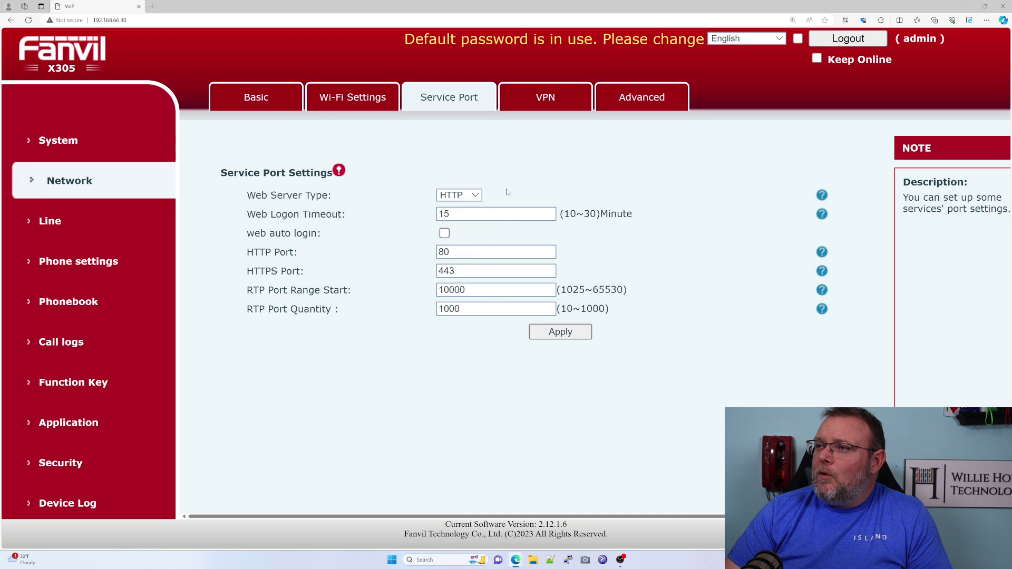
Check the VPN and Advanced network settings, then go to the Line SIP page.
{"action": "left_click", "coordinate": [553, 103]}
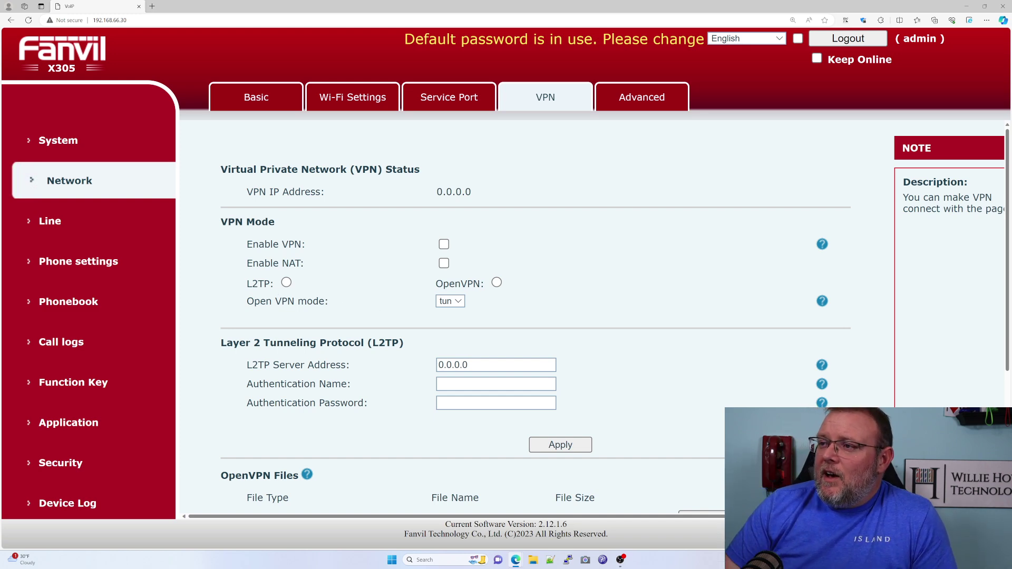
{"action": "scroll", "coordinate": [327, 388], "scroll_direction": "down", "scroll_amount": 3}
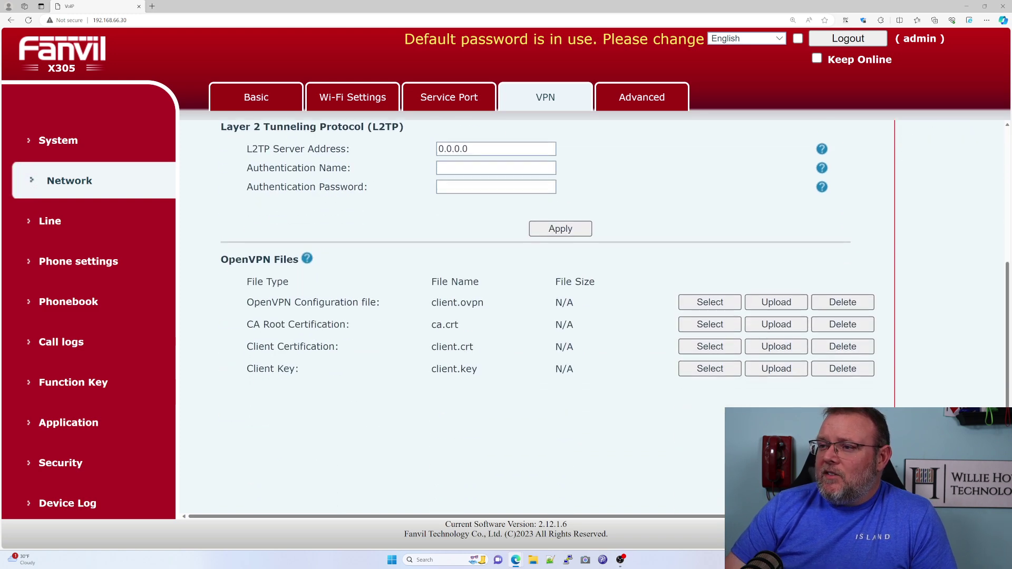
{"action": "scroll", "coordinate": [327, 388], "scroll_direction": "up", "scroll_amount": 3}
{"action": "left_click", "coordinate": [661, 101]}
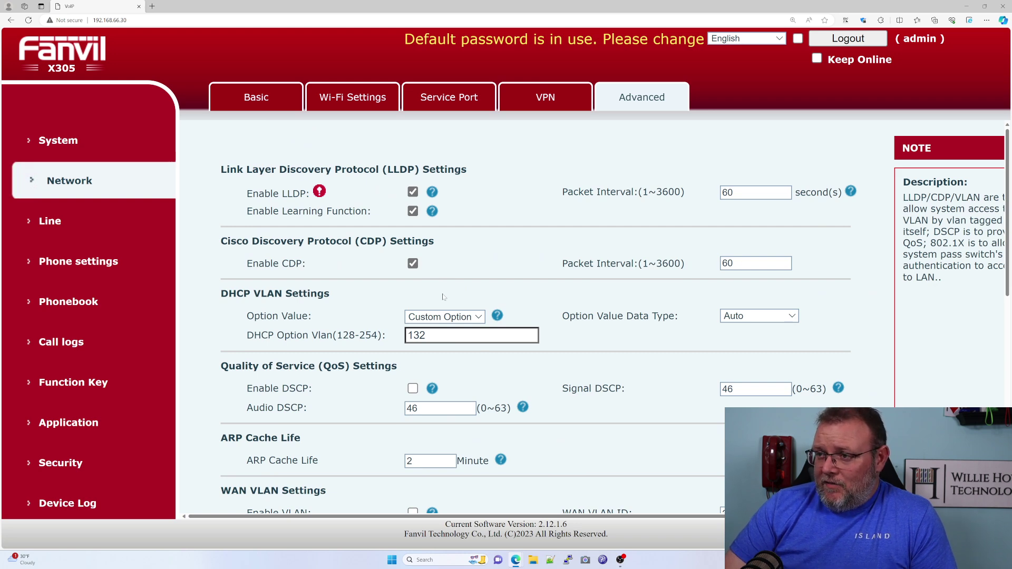
{"action": "scroll", "coordinate": [343, 339], "scroll_direction": "down", "scroll_amount": 5}
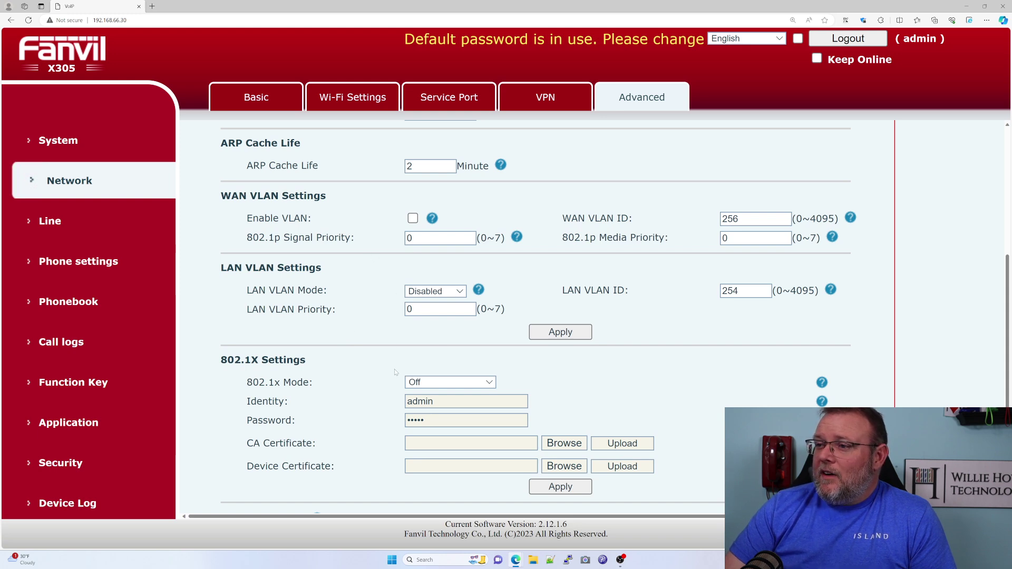
{"action": "scroll", "coordinate": [395, 381], "scroll_direction": "up", "scroll_amount": 5}
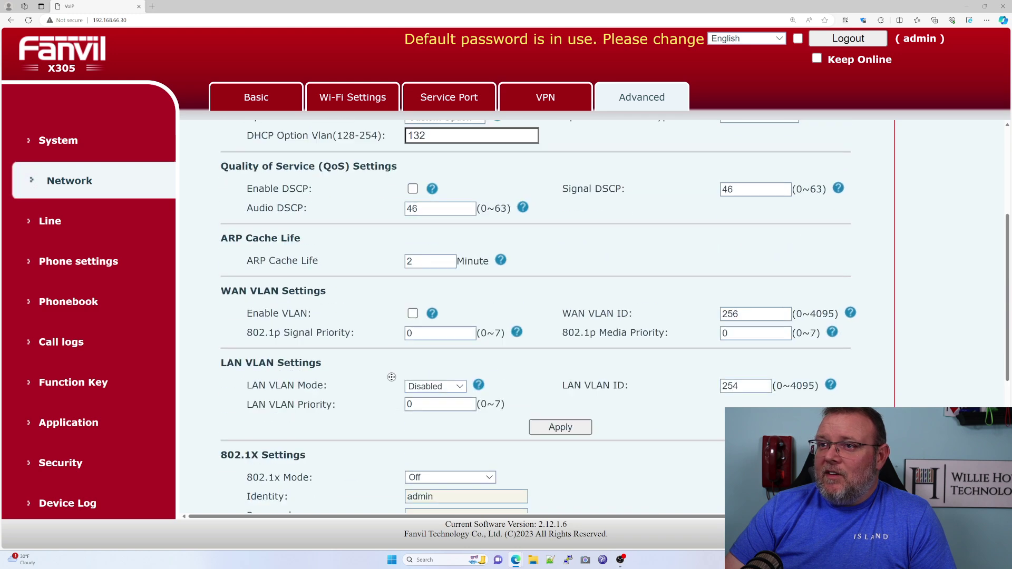
{"action": "left_click", "coordinate": [61, 223]}
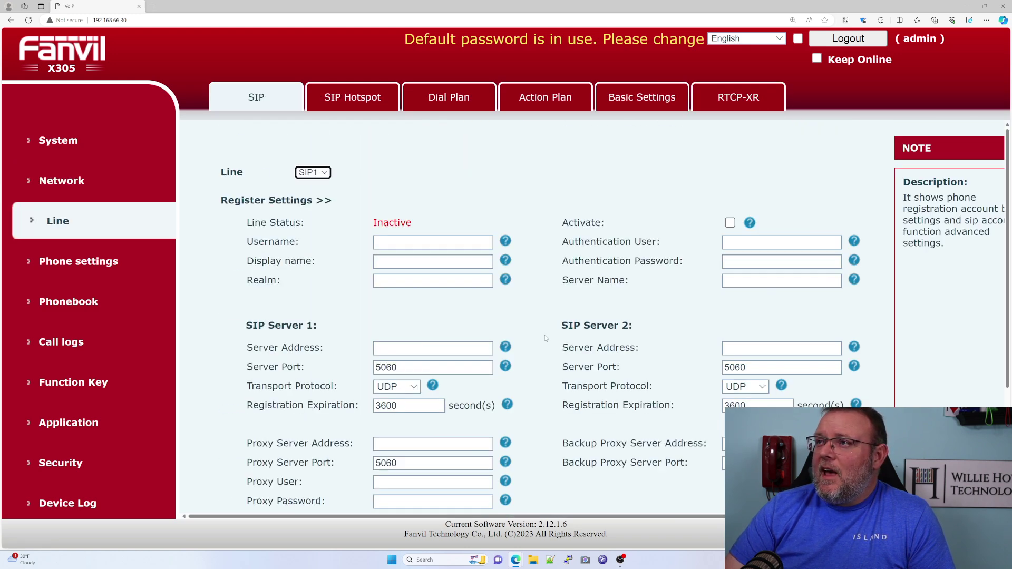
Review the line's SIP Hotspot and Dial Plan settings.
{"action": "scroll", "coordinate": [527, 316], "scroll_direction": "down", "scroll_amount": 3}
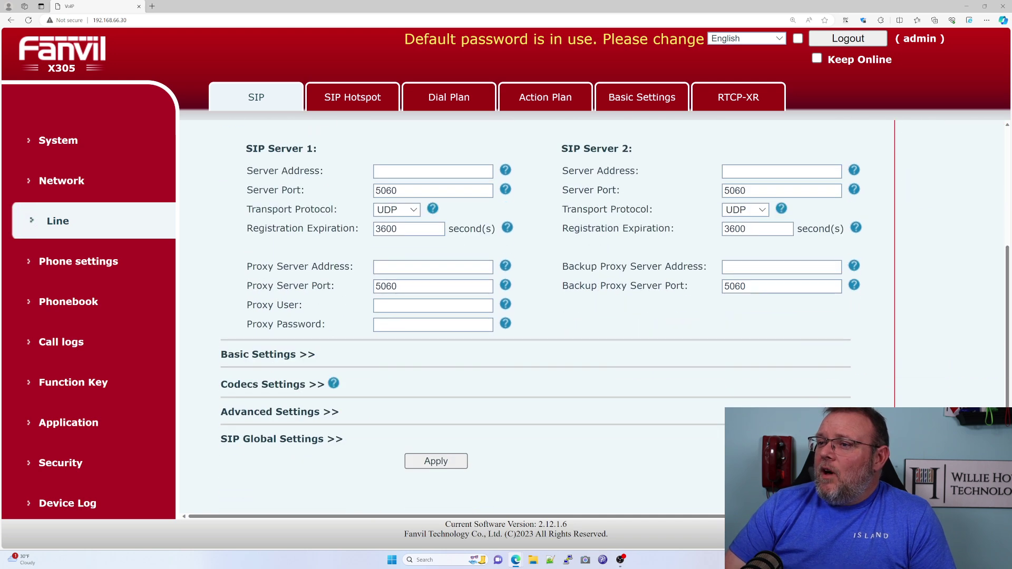
{"action": "scroll", "coordinate": [585, 375], "scroll_direction": "up", "scroll_amount": 3}
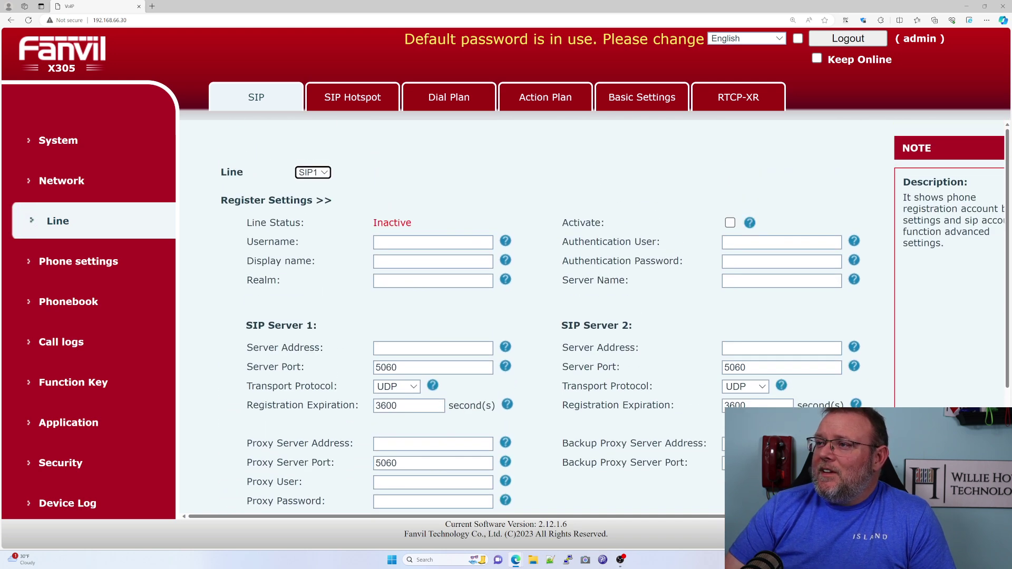
{"action": "left_click", "coordinate": [367, 103]}
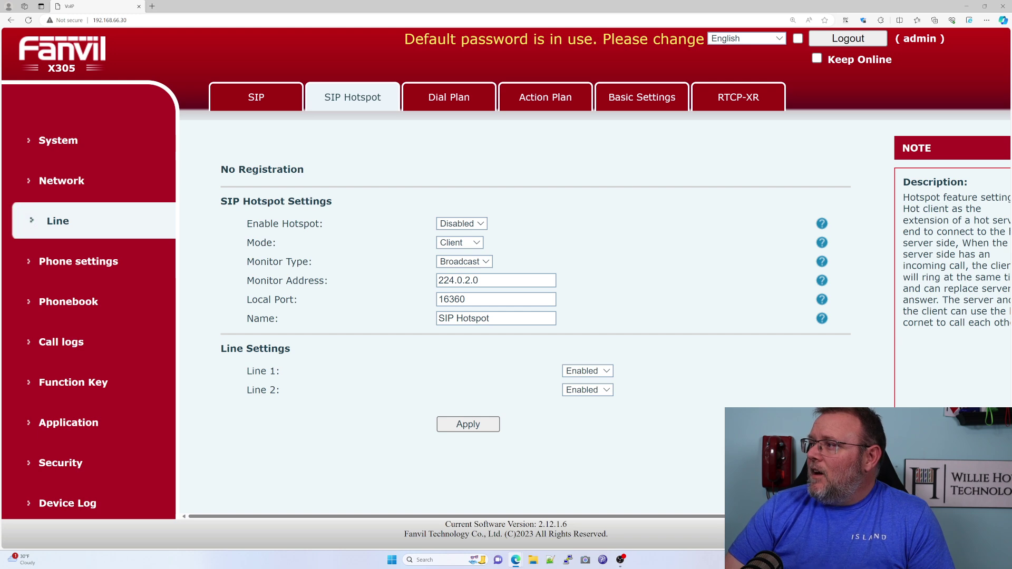
{"action": "left_click", "coordinate": [448, 99]}
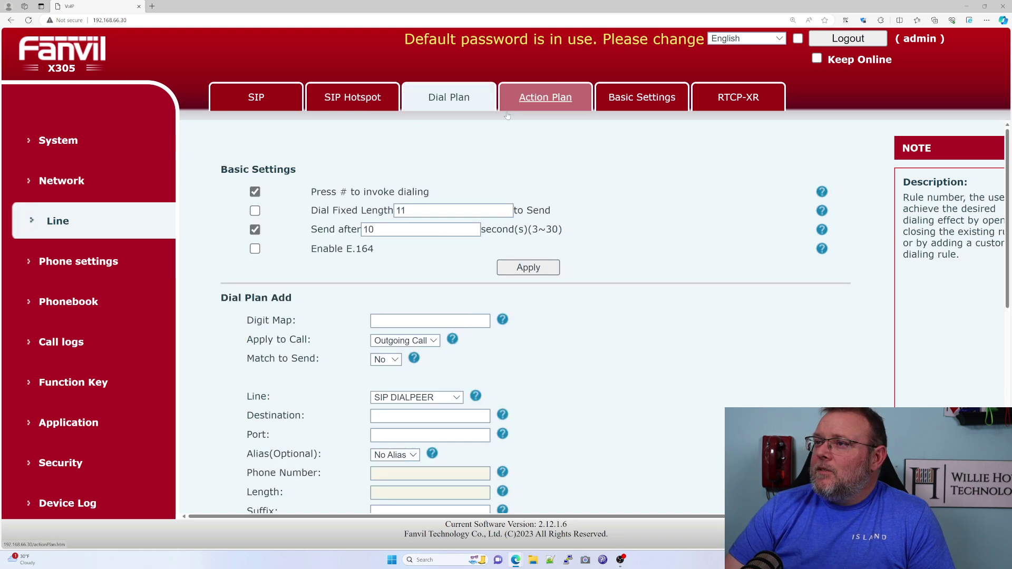
{"action": "scroll", "coordinate": [548, 344], "scroll_direction": "down", "scroll_amount": 5}
{"action": "scroll", "coordinate": [548, 210], "scroll_direction": "up", "scroll_amount": 5}
Check Action Plan (left at Default), Basic and RTCP-XR tabs, then return to SIP1 settings.
{"action": "left_click", "coordinate": [545, 98]}
{"action": "left_click", "coordinate": [463, 193]}
{"action": "left_click", "coordinate": [467, 177]}
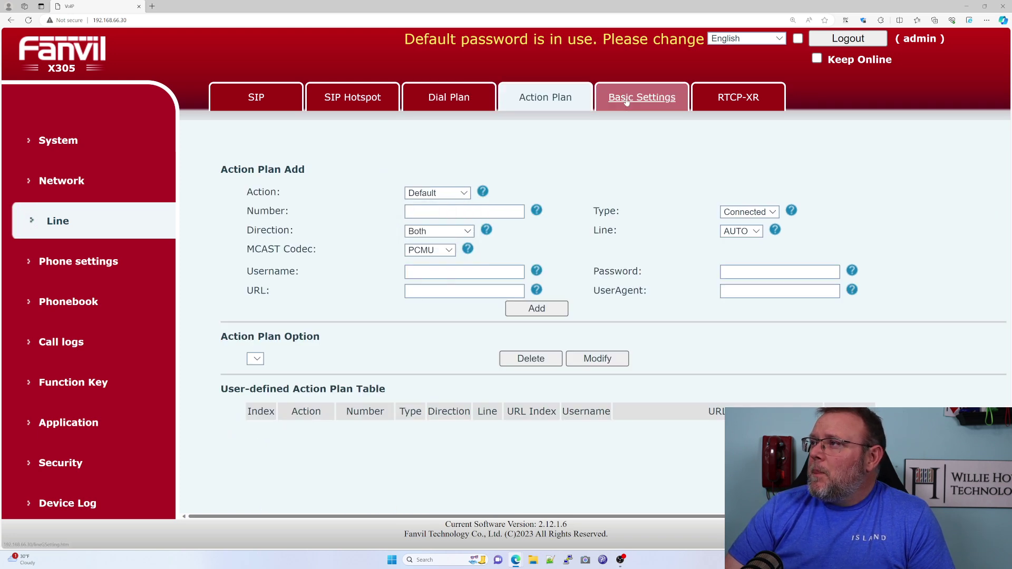
{"action": "left_click", "coordinate": [629, 101]}
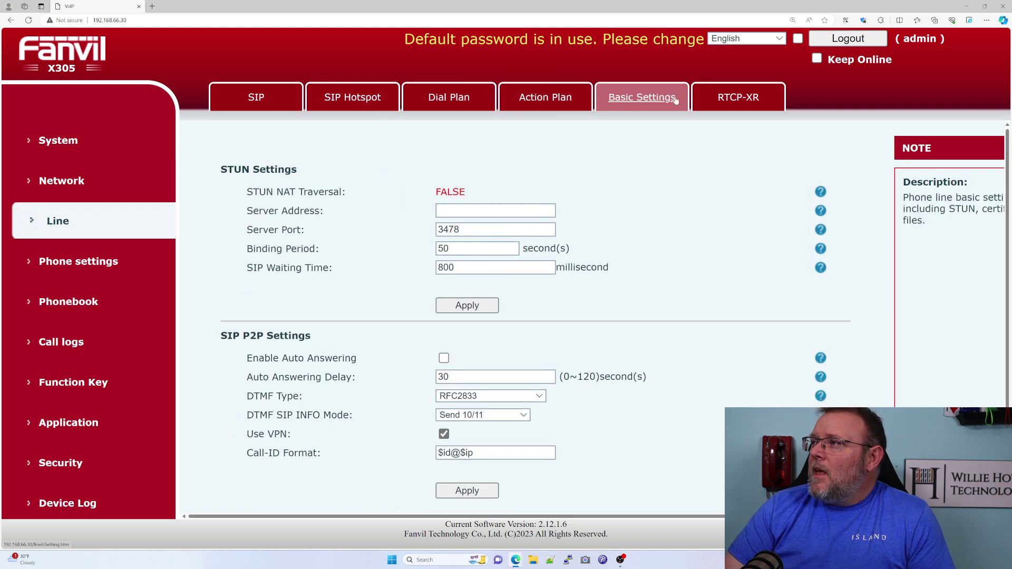
{"action": "left_click", "coordinate": [742, 101]}
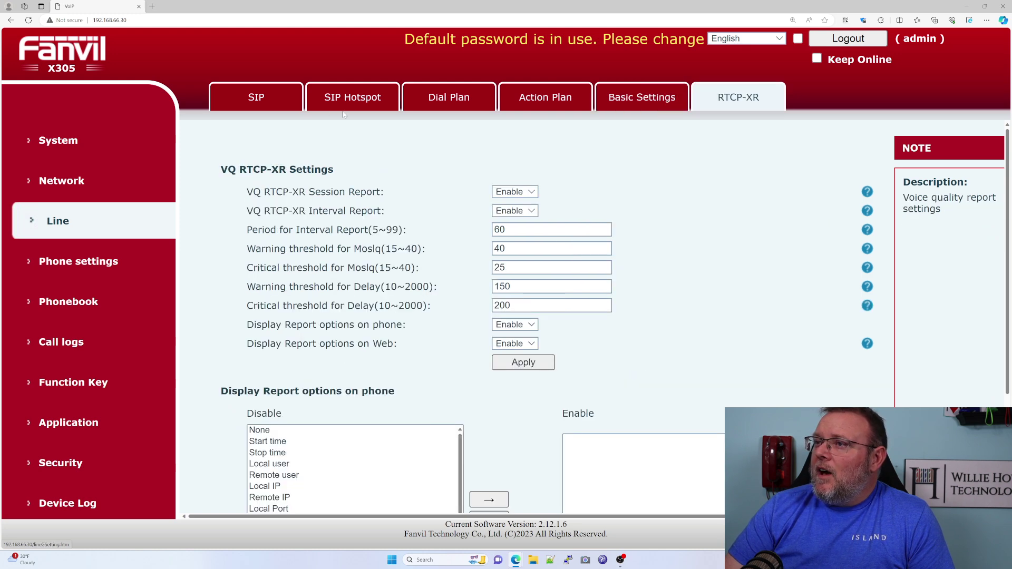
{"action": "left_click", "coordinate": [256, 100]}
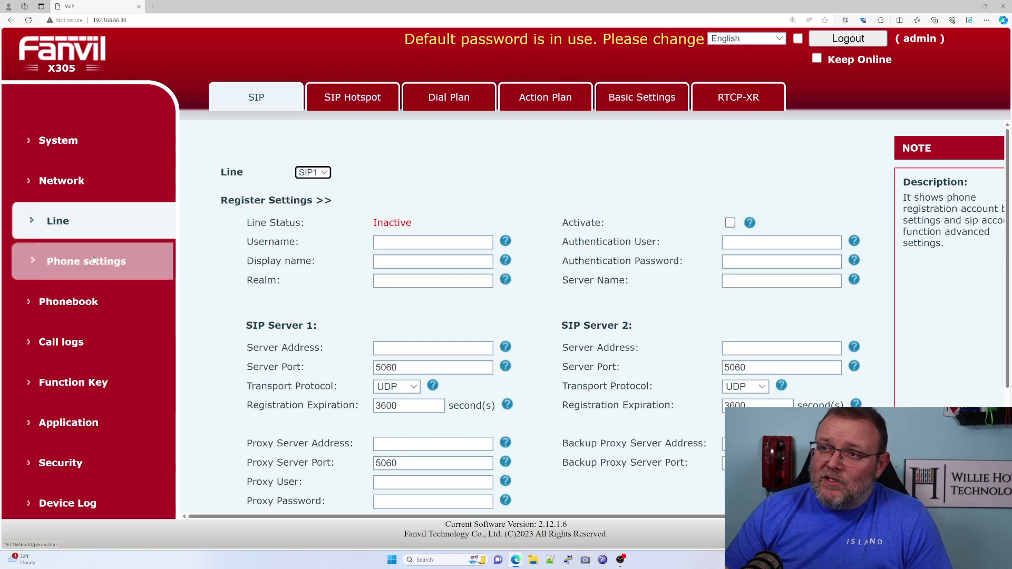
Set the Time/Date time zone to (UTC-6) Central Time and apply it.
{"action": "left_click", "coordinate": [93, 260]}
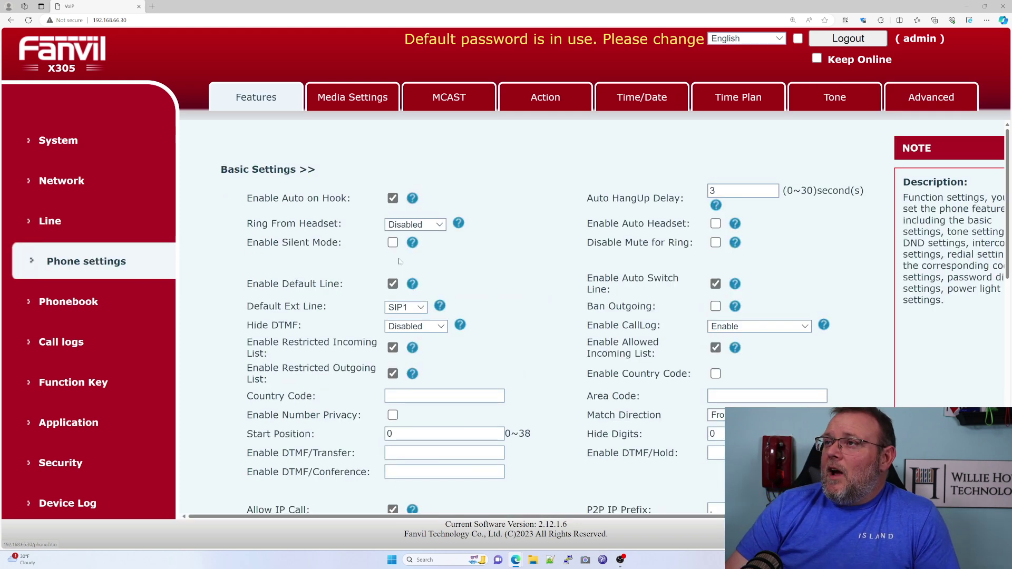
{"action": "left_click", "coordinate": [625, 101]}
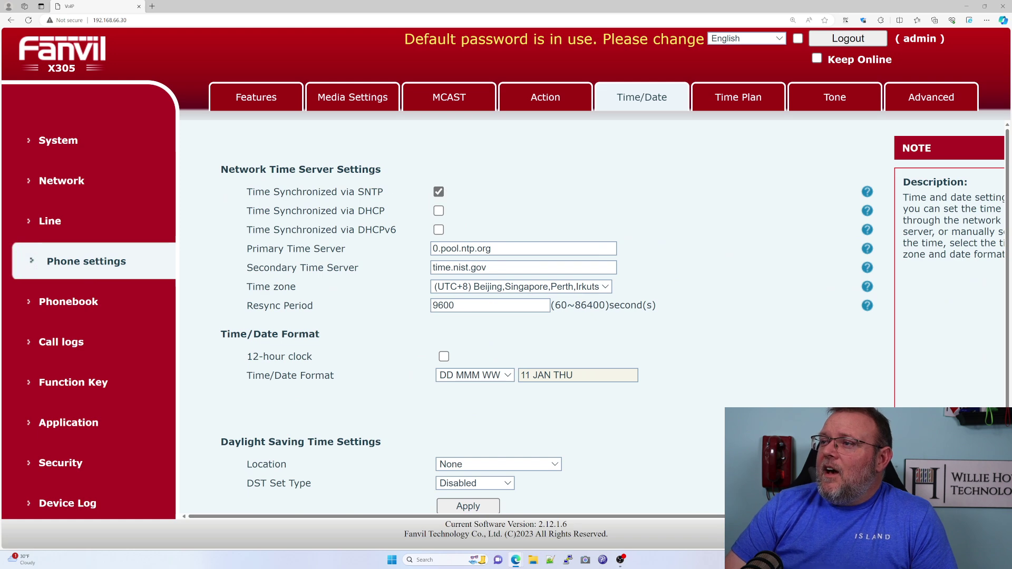
{"action": "left_click", "coordinate": [469, 289]}
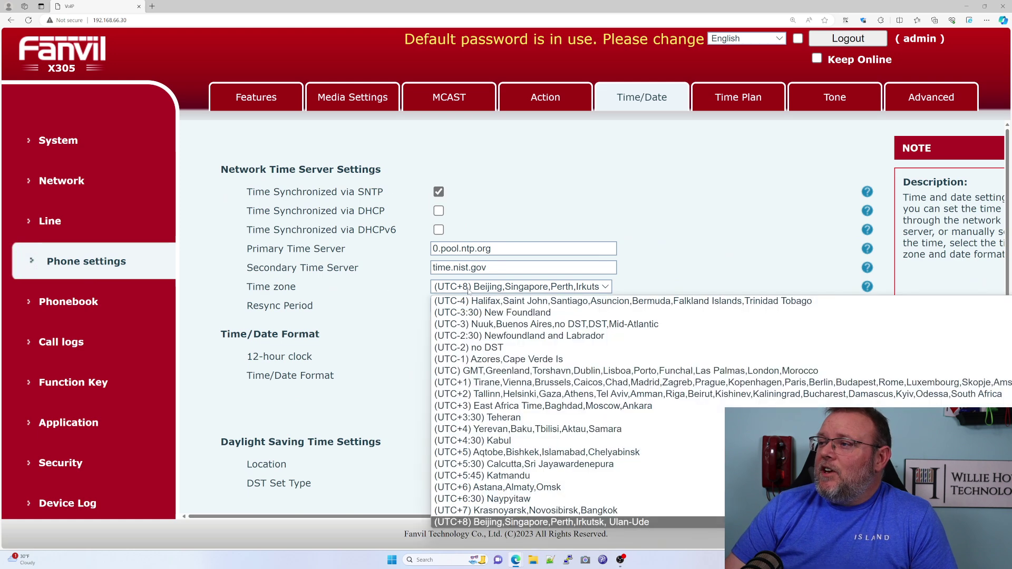
{"action": "scroll", "coordinate": [516, 381], "scroll_direction": "up", "scroll_amount": 6}
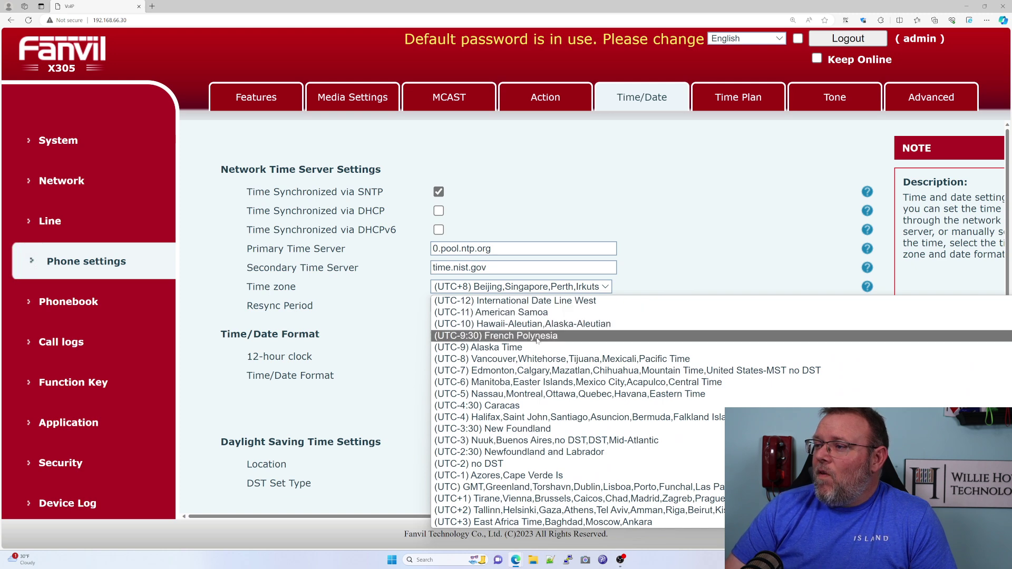
{"action": "left_click", "coordinate": [548, 384]}
{"action": "left_click", "coordinate": [470, 349]}
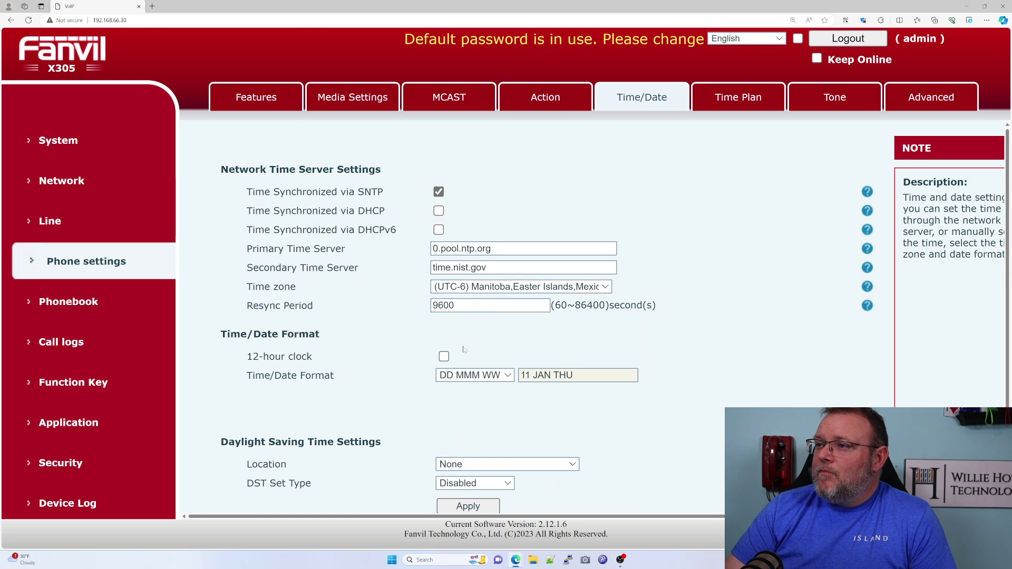
{"action": "scroll", "coordinate": [464, 349], "scroll_direction": "down", "scroll_amount": 2}
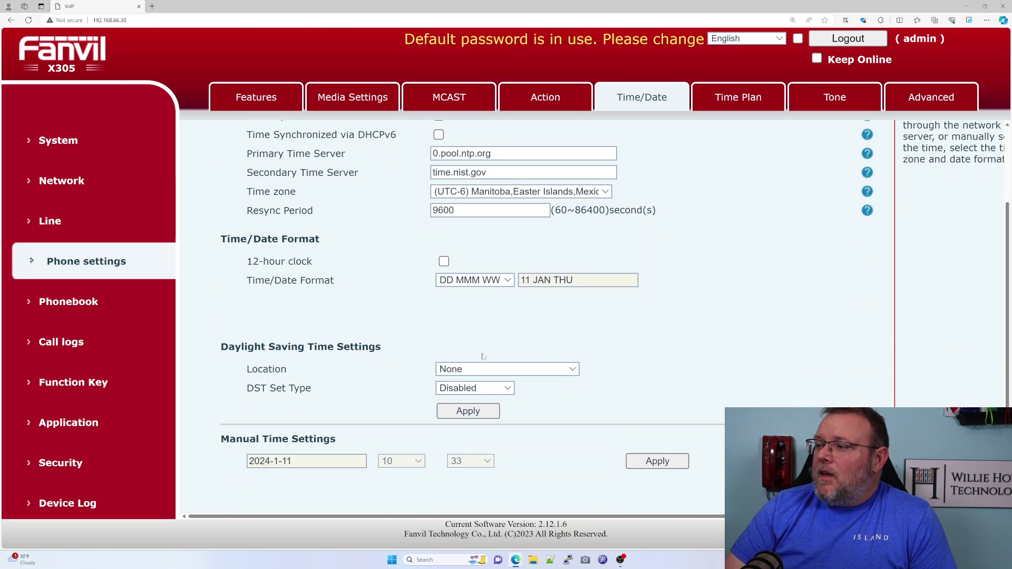
{"action": "left_click", "coordinate": [672, 462]}
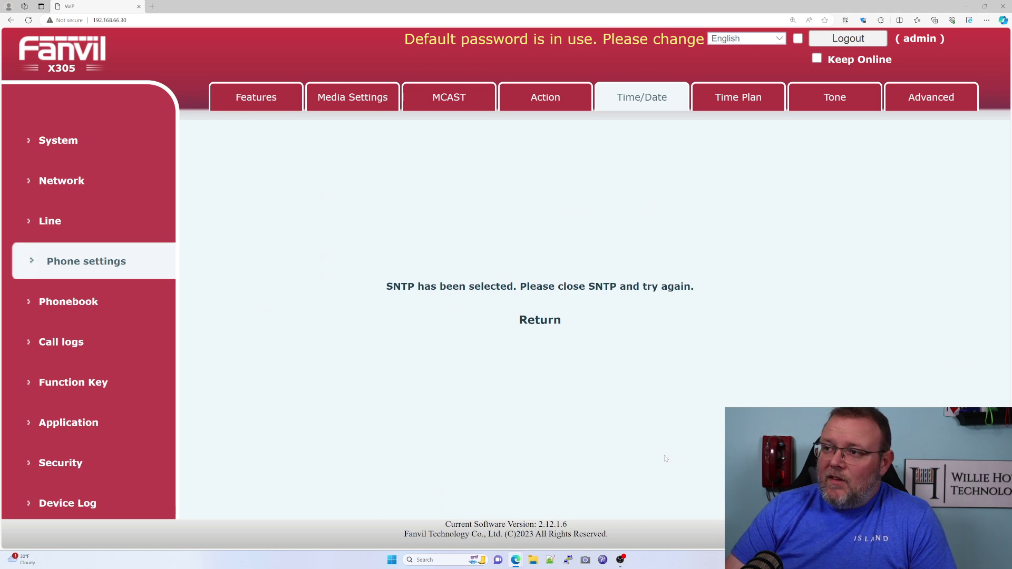
{"action": "left_click", "coordinate": [532, 323]}
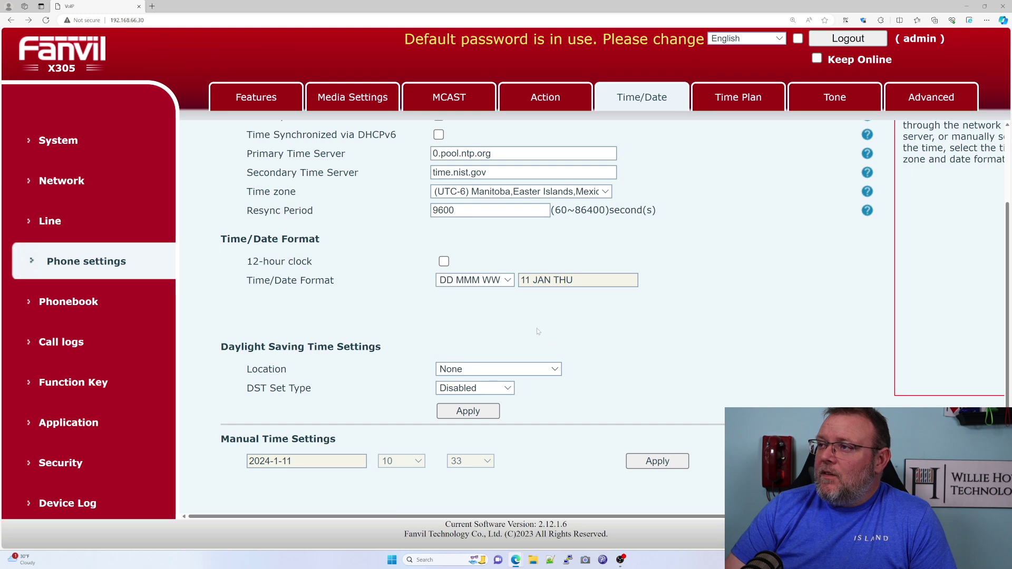
Change the SNTP Resync Period to 60 seconds, leaving the date format unchanged, and apply.
{"action": "scroll", "coordinate": [538, 331], "scroll_direction": "up", "scroll_amount": 3}
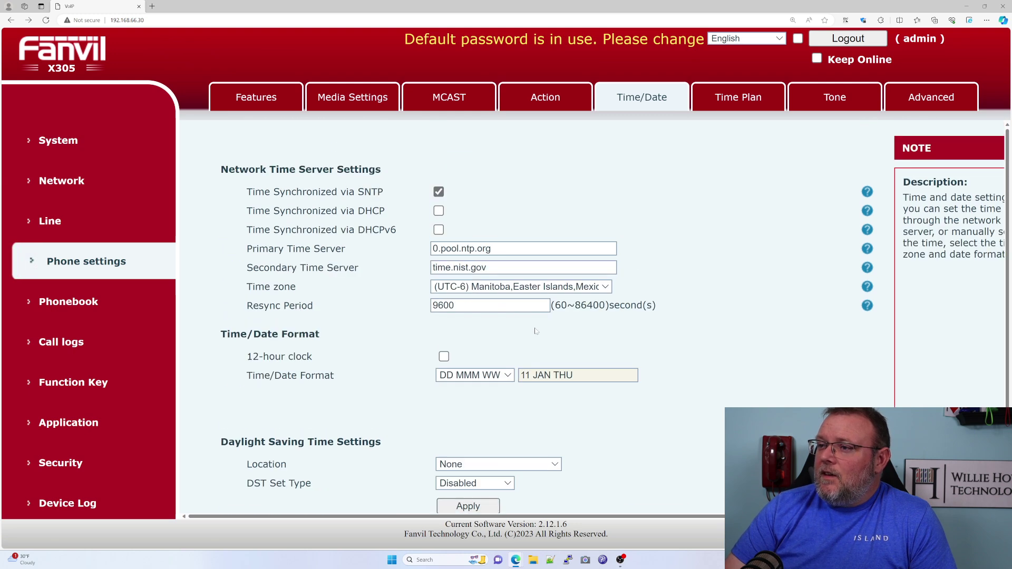
{"action": "scroll", "coordinate": [535, 331], "scroll_direction": "down", "scroll_amount": 3}
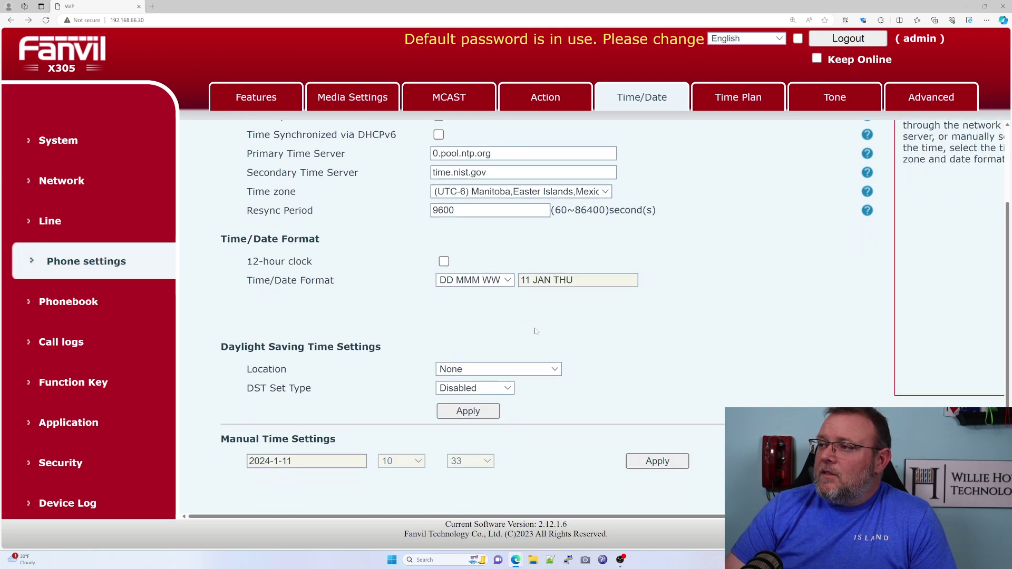
{"action": "left_click", "coordinate": [510, 283]}
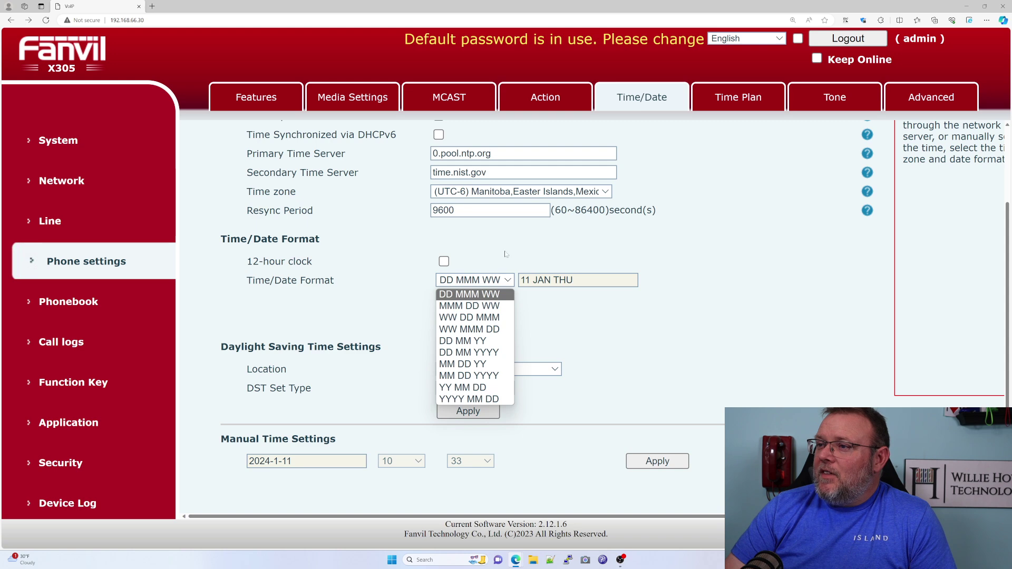
{"action": "left_click", "coordinate": [503, 256]}
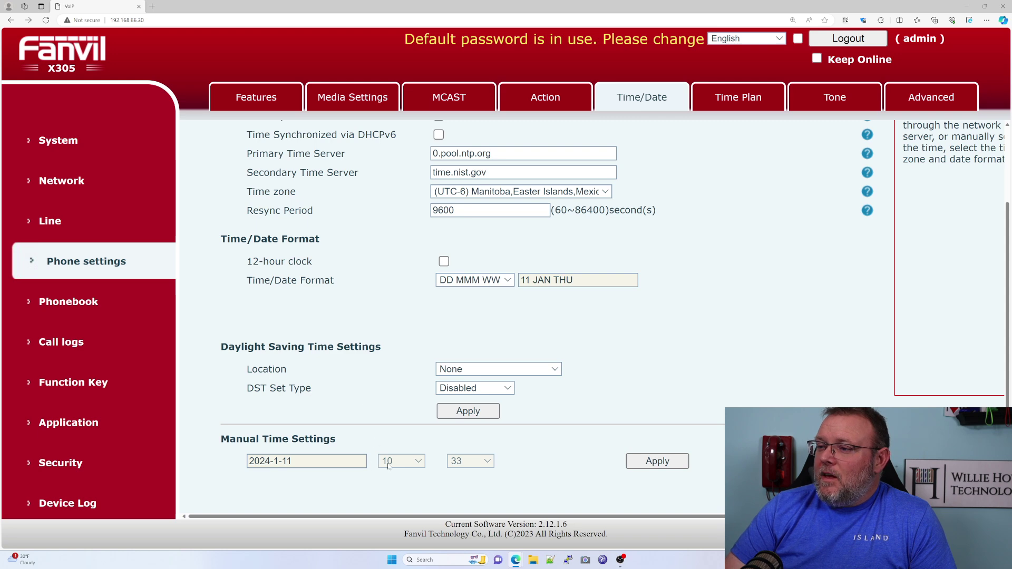
{"action": "scroll", "coordinate": [409, 333], "scroll_direction": "up", "scroll_amount": 2}
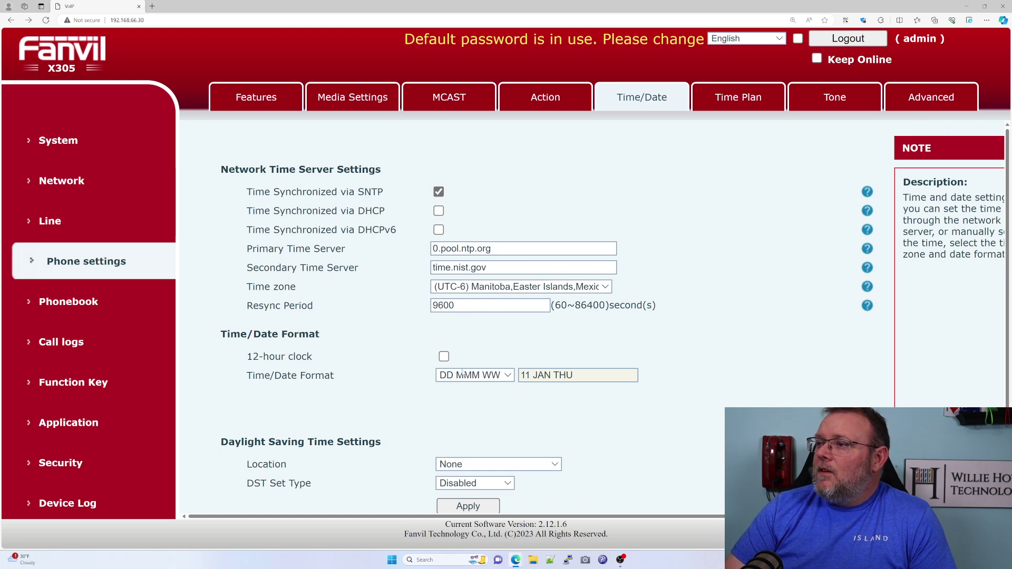
{"action": "key", "text": "Tab"}
{"action": "type", "text": "60"}
{"action": "scroll", "coordinate": [356, 299], "scroll_direction": "down", "scroll_amount": 2}
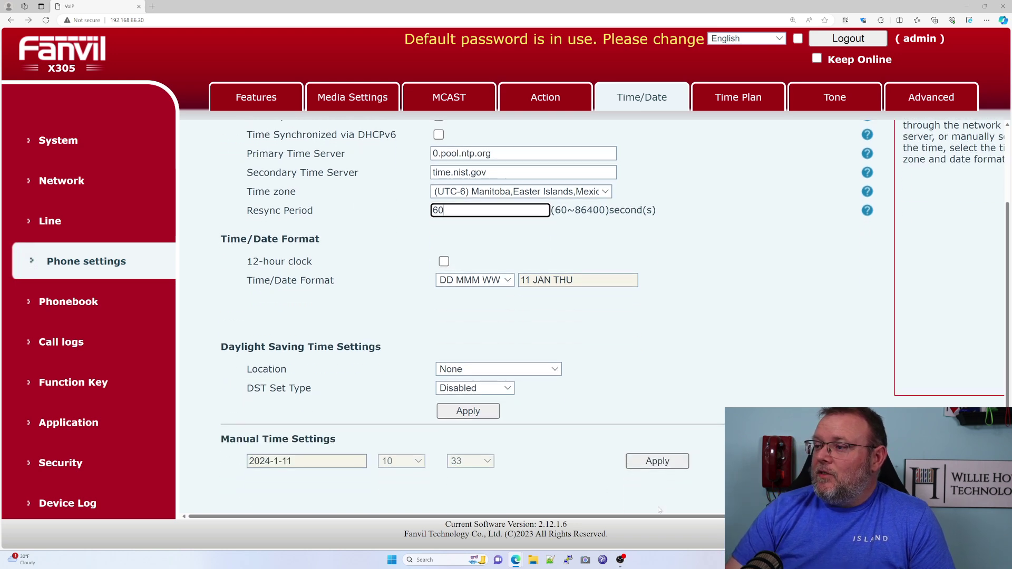
{"action": "left_click", "coordinate": [644, 463]}
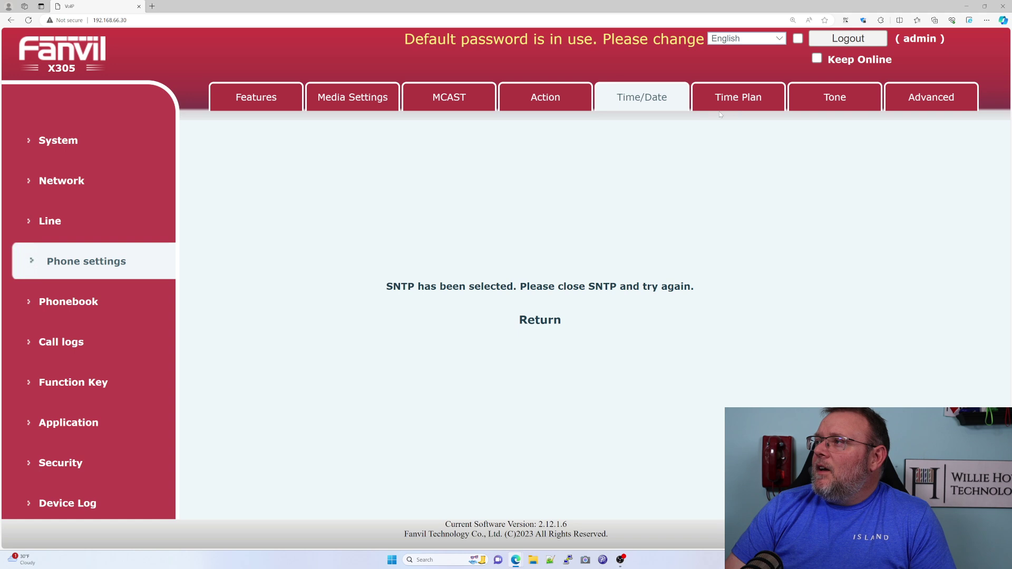
{"action": "left_click", "coordinate": [545, 327]}
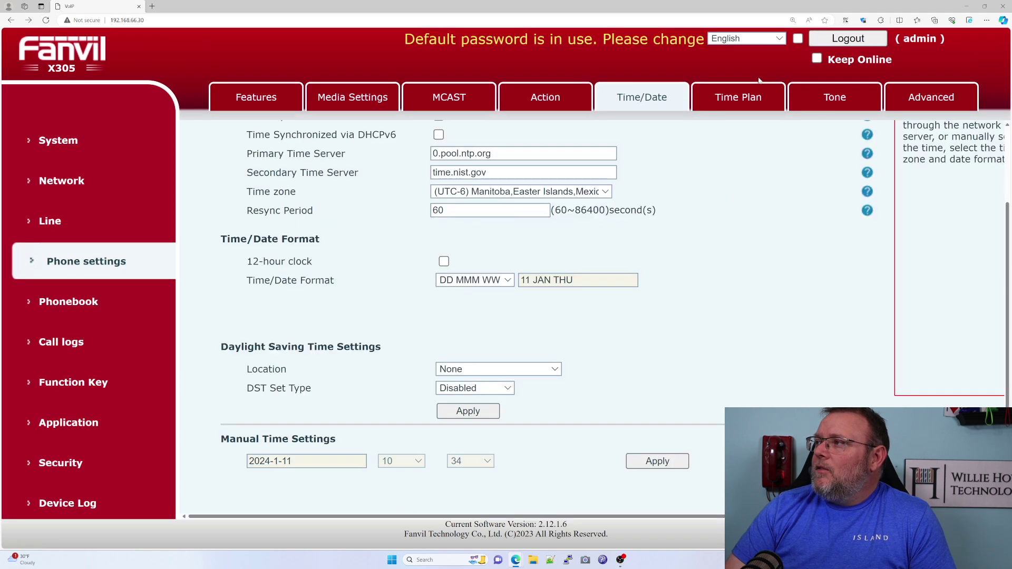
{"action": "left_click", "coordinate": [745, 97]}
Browse Time Plan, Tone and Advanced pages, noting screensaver 2h and power saving 14400 seconds.
{"action": "scroll", "coordinate": [612, 270], "scroll_direction": "down", "scroll_amount": 2}
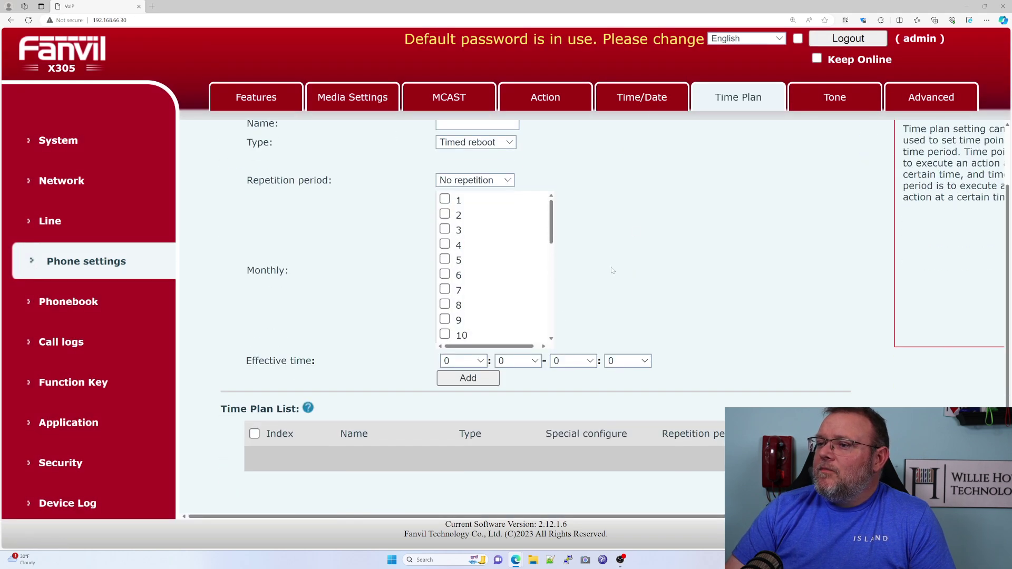
{"action": "scroll", "coordinate": [612, 270], "scroll_direction": "up", "scroll_amount": 2}
{"action": "left_click", "coordinate": [799, 92]}
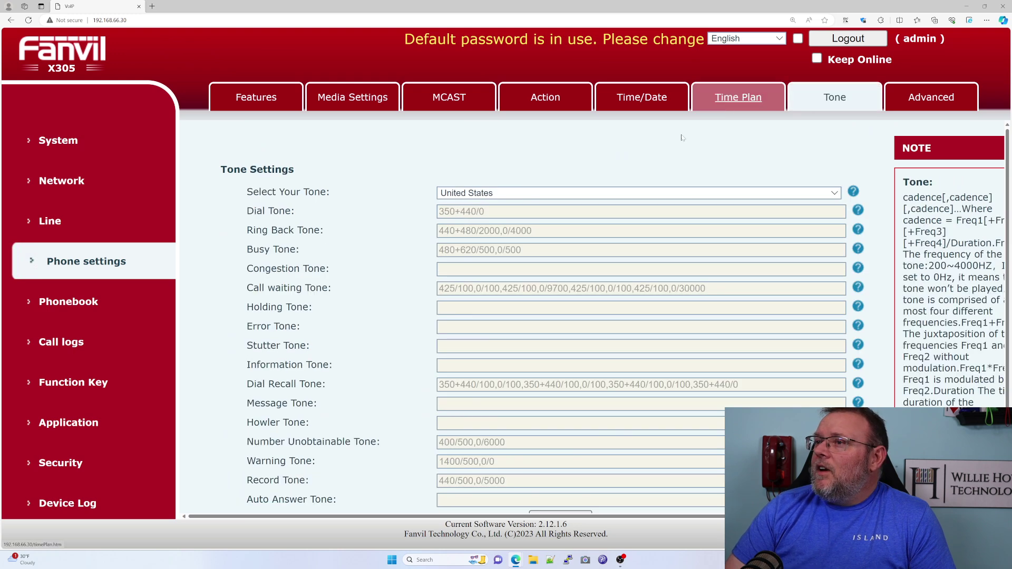
{"action": "scroll", "coordinate": [310, 192], "scroll_direction": "down", "scroll_amount": 1}
{"action": "scroll", "coordinate": [310, 192], "scroll_direction": "up", "scroll_amount": 1}
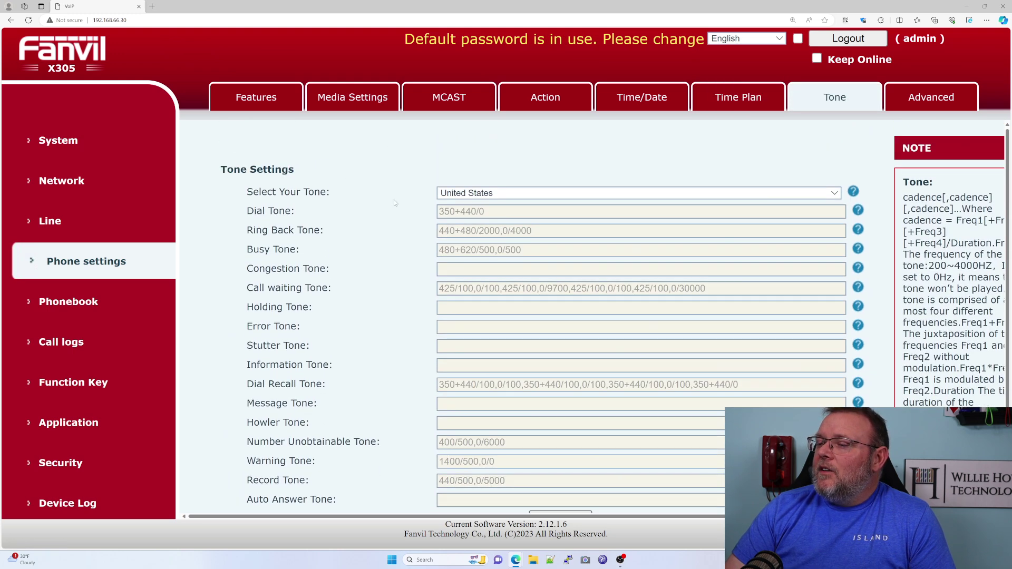
{"action": "left_click", "coordinate": [926, 103]}
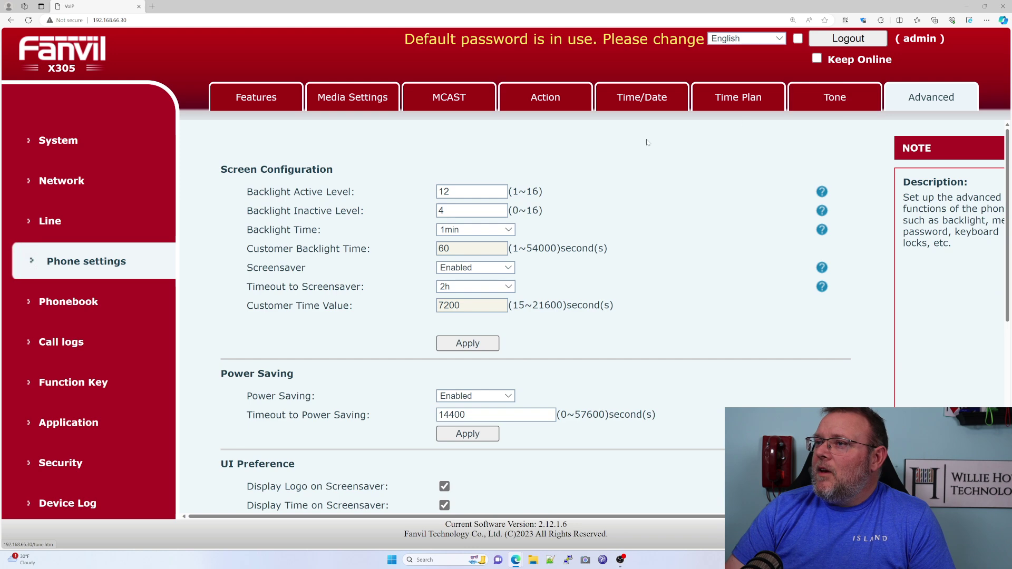
{"action": "scroll", "coordinate": [333, 328], "scroll_direction": "down", "scroll_amount": 3}
{"action": "scroll", "coordinate": [334, 328], "scroll_direction": "down", "scroll_amount": 3}
{"action": "scroll", "coordinate": [333, 328], "scroll_direction": "up", "scroll_amount": 4}
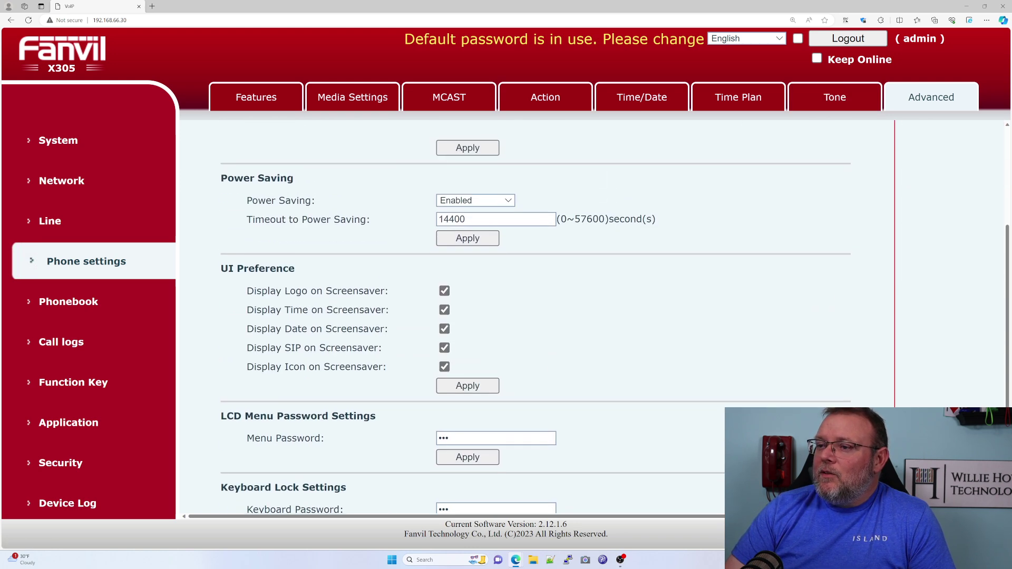
{"action": "scroll", "coordinate": [355, 371], "scroll_direction": "down", "scroll_amount": 3}
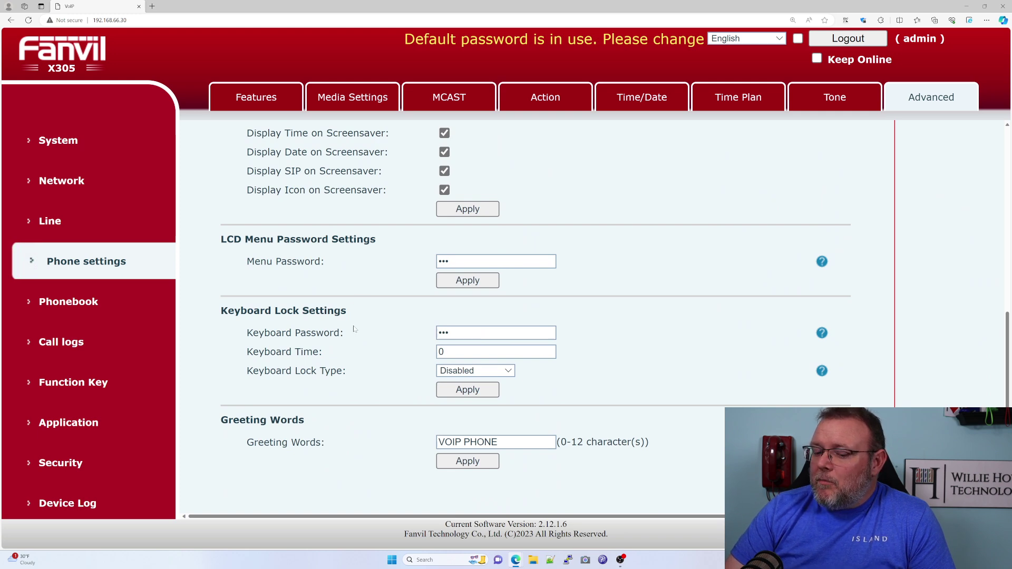
{"action": "scroll", "coordinate": [354, 329], "scroll_direction": "up", "scroll_amount": 5}
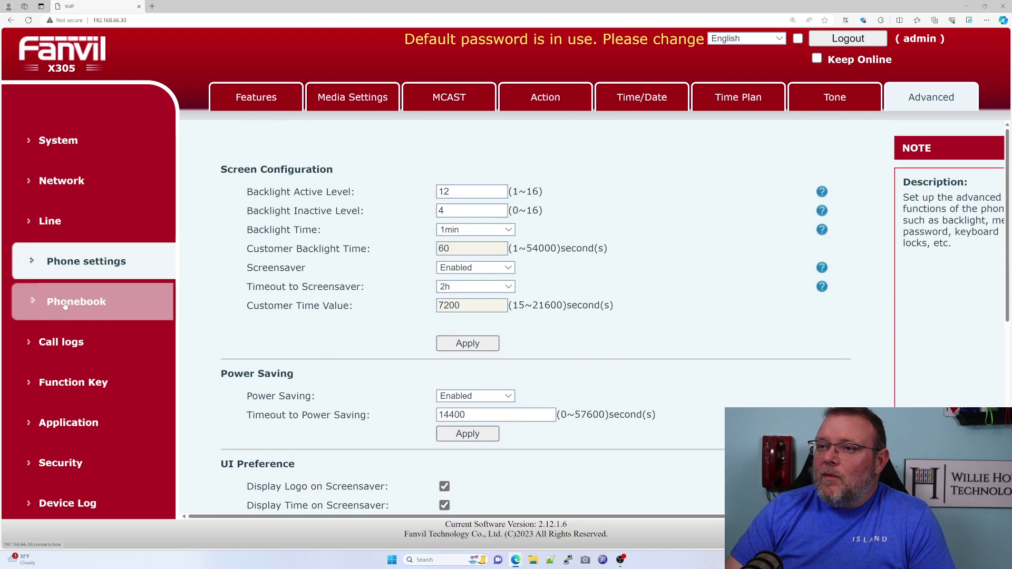
Glance at Phonebook and Call Logs, then review the Function Key softkey page.
{"action": "left_click", "coordinate": [75, 309]}
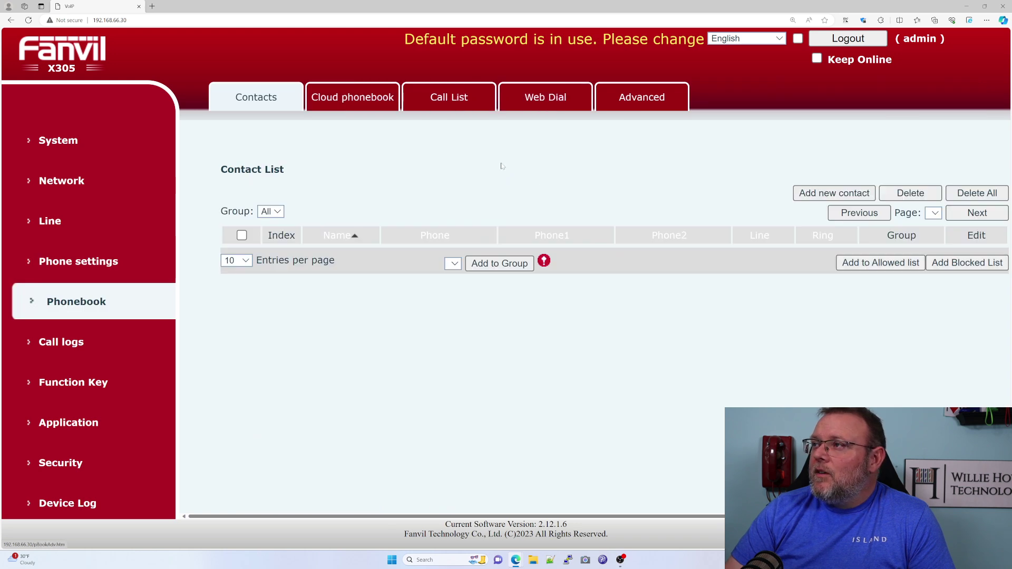
{"action": "left_click", "coordinate": [69, 356]}
{"action": "left_click", "coordinate": [88, 385]}
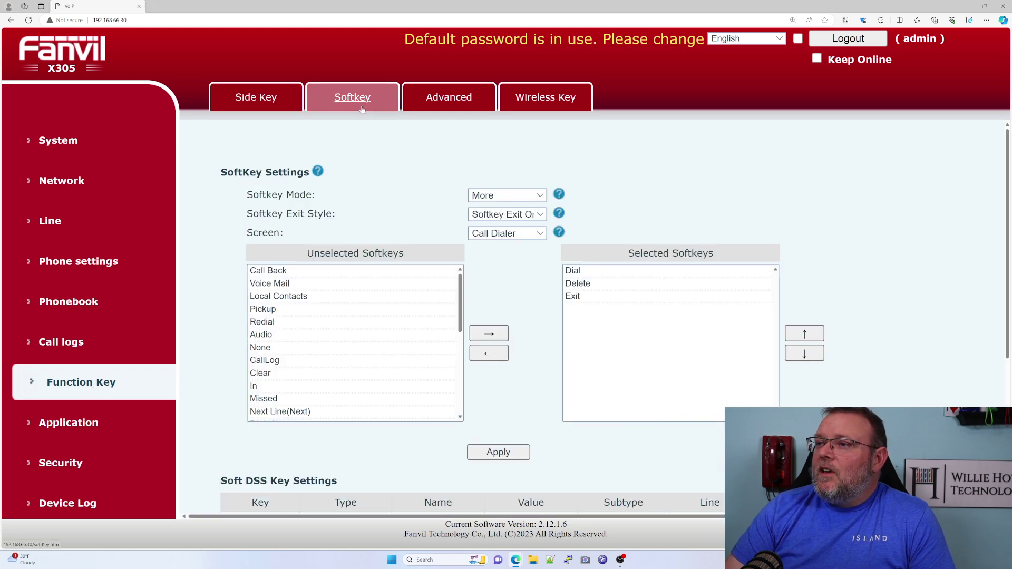
{"action": "scroll", "coordinate": [213, 248], "scroll_direction": "down", "scroll_amount": 4}
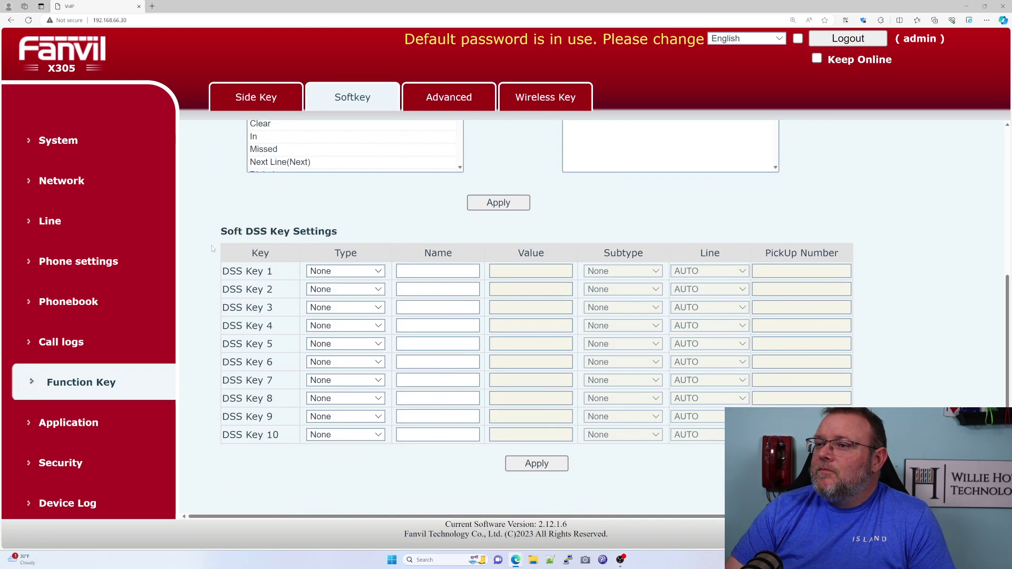
{"action": "scroll", "coordinate": [213, 248], "scroll_direction": "up", "scroll_amount": 5}
Check the Advanced and Wireless Key tabs, ending on the Side Key table of SIP1 speed dials.
{"action": "left_click", "coordinate": [450, 98]}
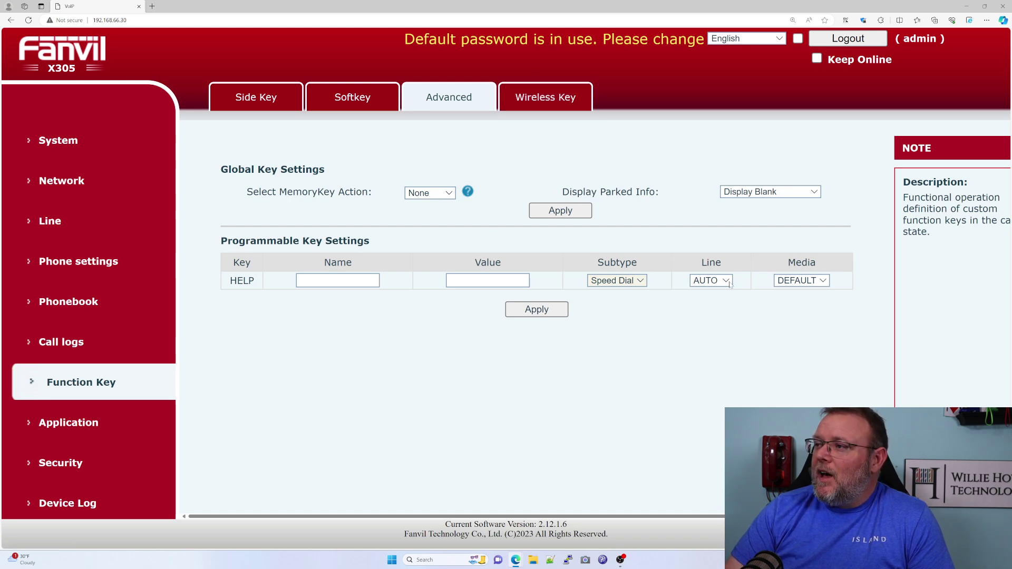
{"action": "left_click", "coordinate": [545, 98]}
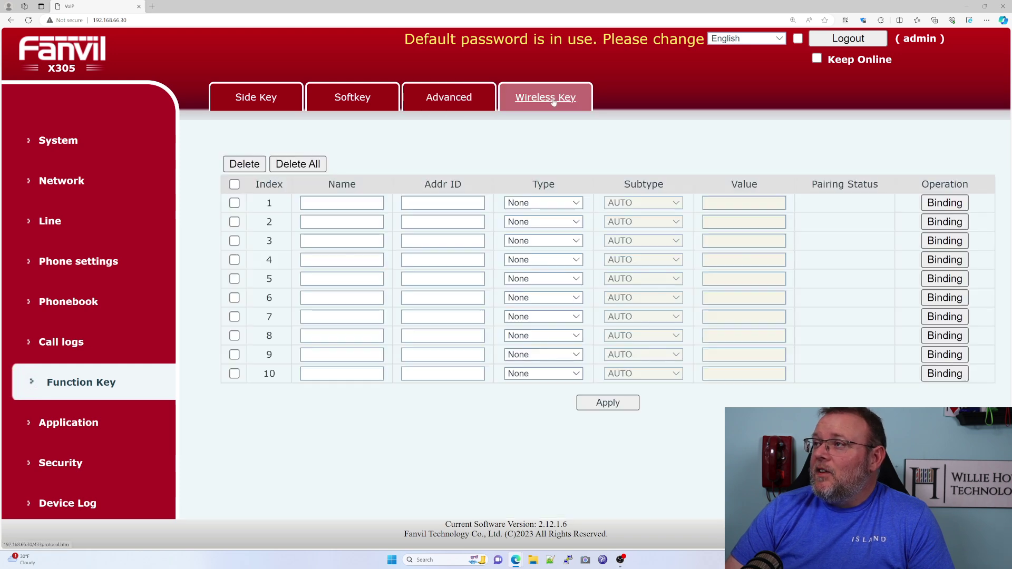
{"action": "left_click", "coordinate": [474, 104]}
{"action": "left_click", "coordinate": [349, 98]}
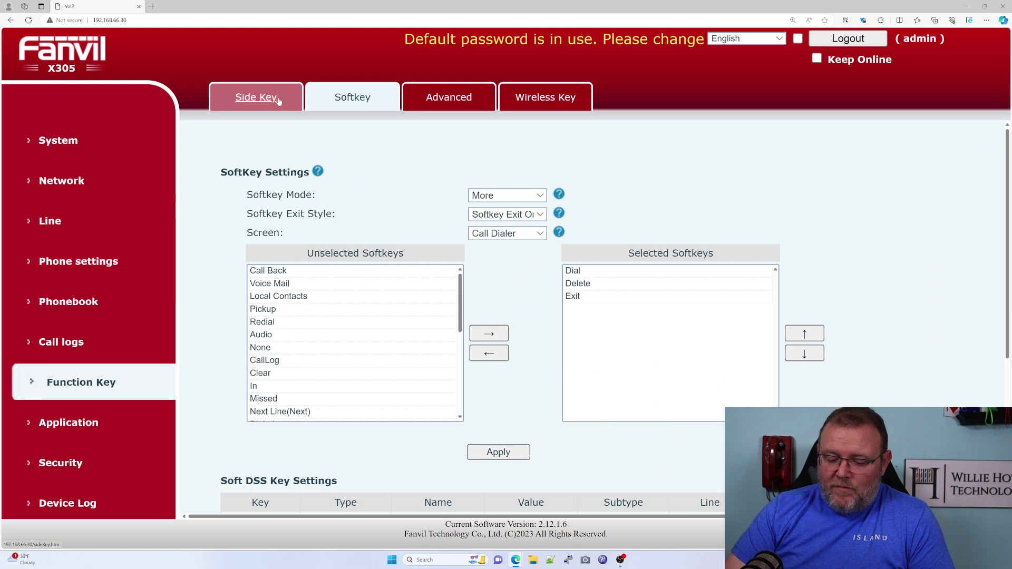
{"action": "left_click", "coordinate": [278, 100]}
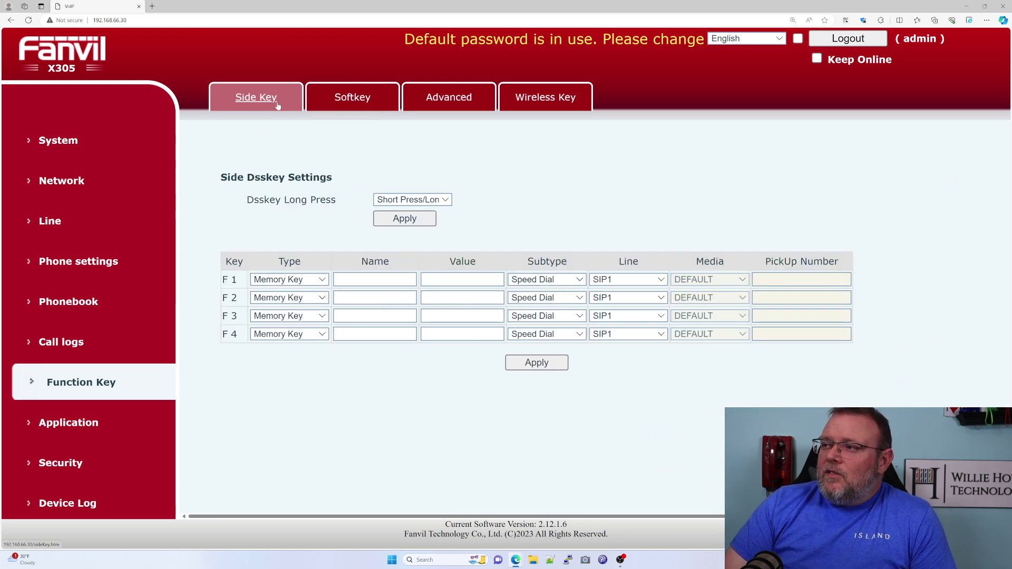
Browse Call Recording and Security certificate and firewall tabs, then return to the Line SIP1 form.
{"action": "left_click", "coordinate": [82, 422]}
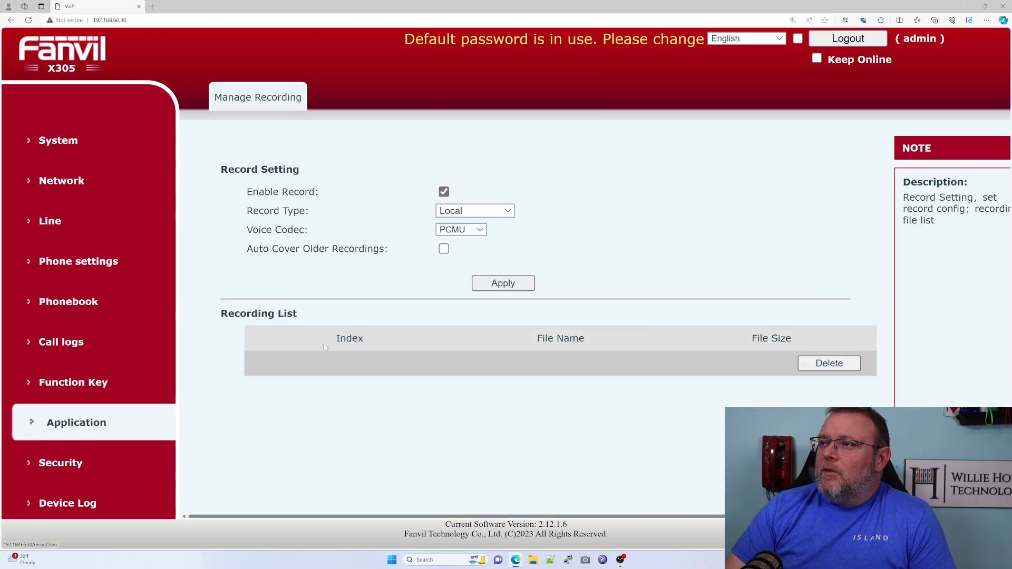
{"action": "left_click", "coordinate": [107, 457]}
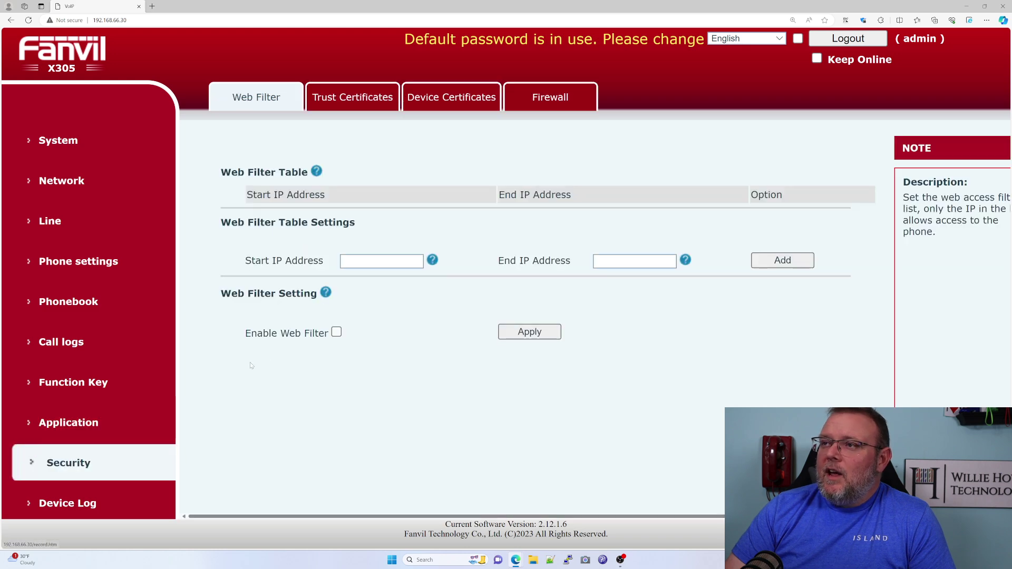
{"action": "left_click", "coordinate": [352, 97]}
{"action": "left_click", "coordinate": [452, 97]}
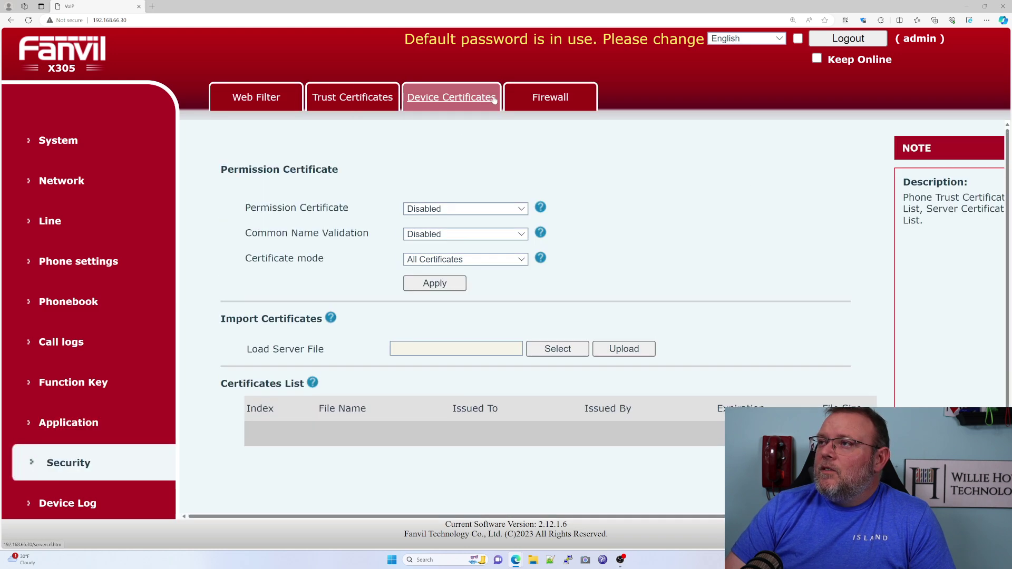
{"action": "left_click", "coordinate": [550, 97]}
{"action": "left_click", "coordinate": [262, 110]}
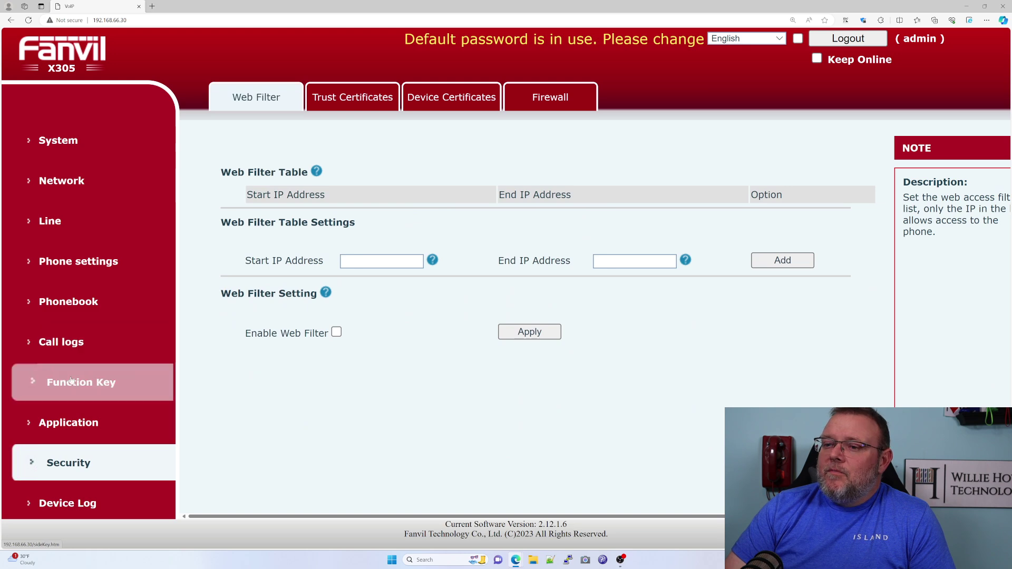
{"action": "left_click", "coordinate": [85, 225]}
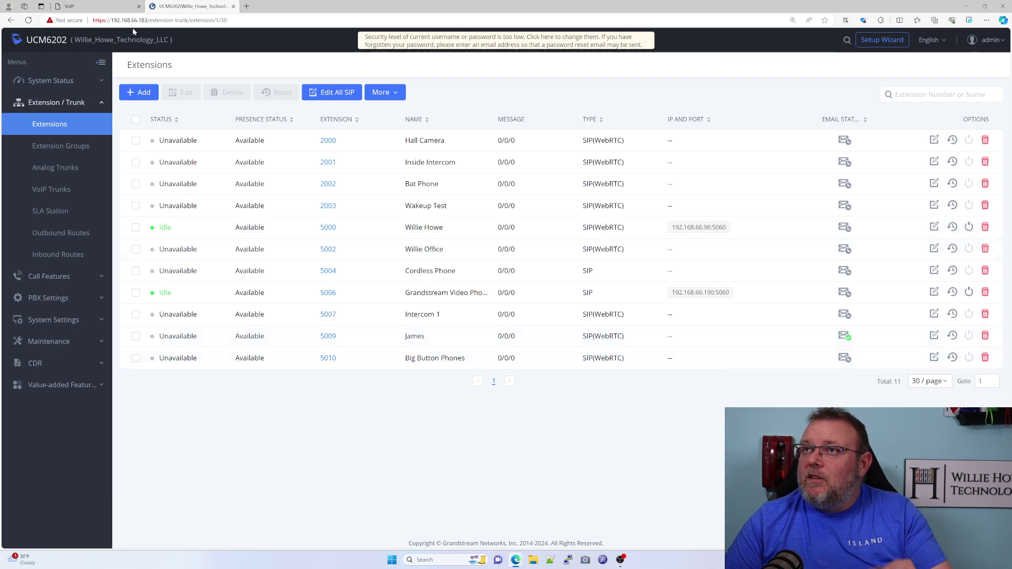
{"action": "left_click", "coordinate": [93, 6]}
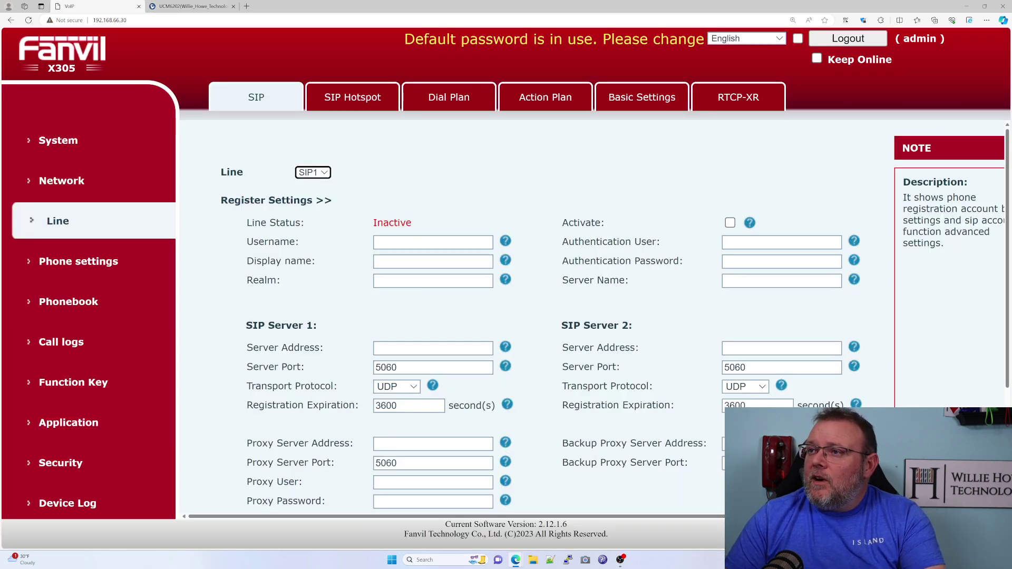
Fill in the SIP1 username, display name 'Big Button Phone', authentication user 5010 and password.
{"action": "left_click", "coordinate": [433, 242]}
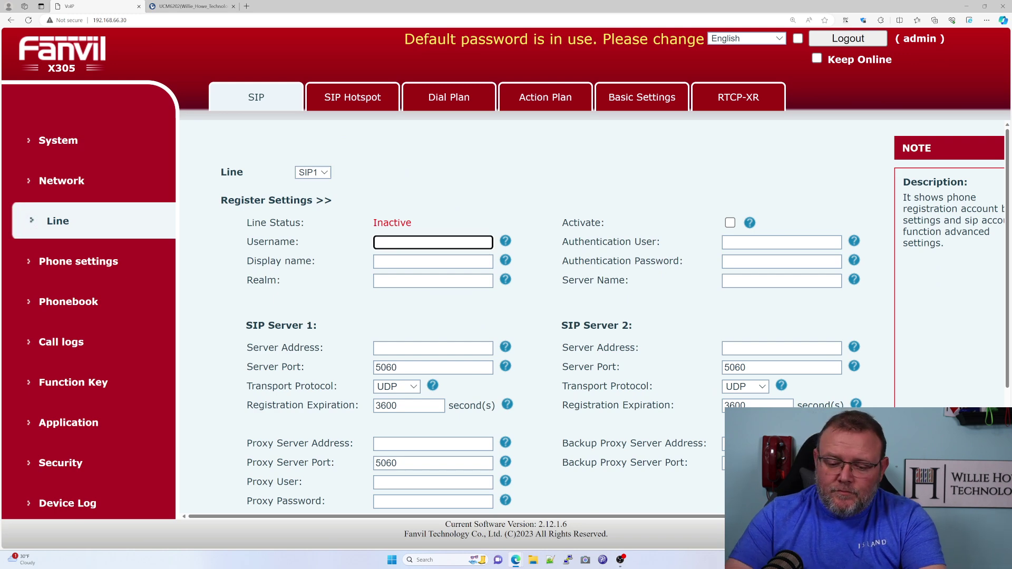
{"action": "type", "text": "5010"}
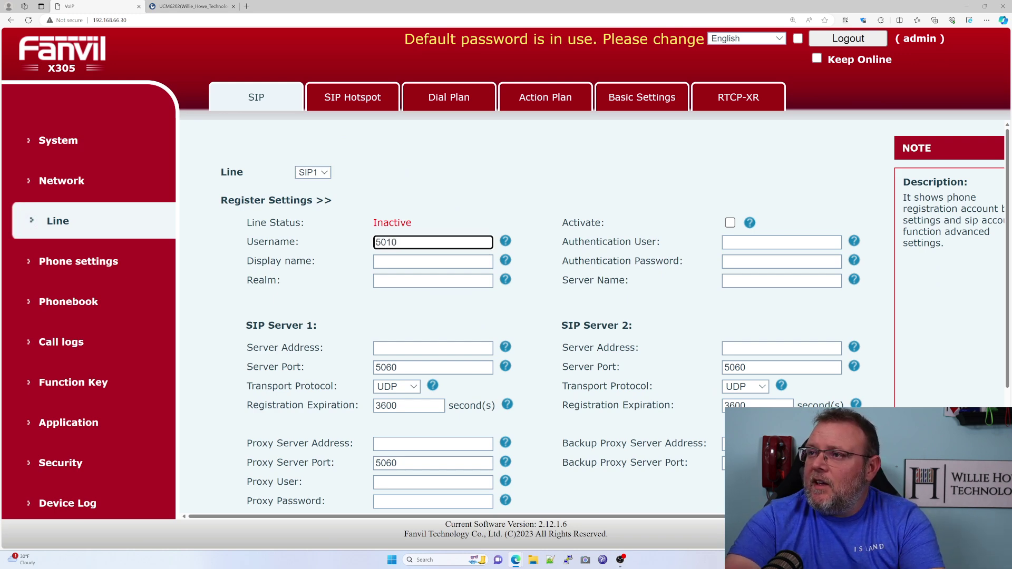
{"action": "left_click", "coordinate": [433, 261]}
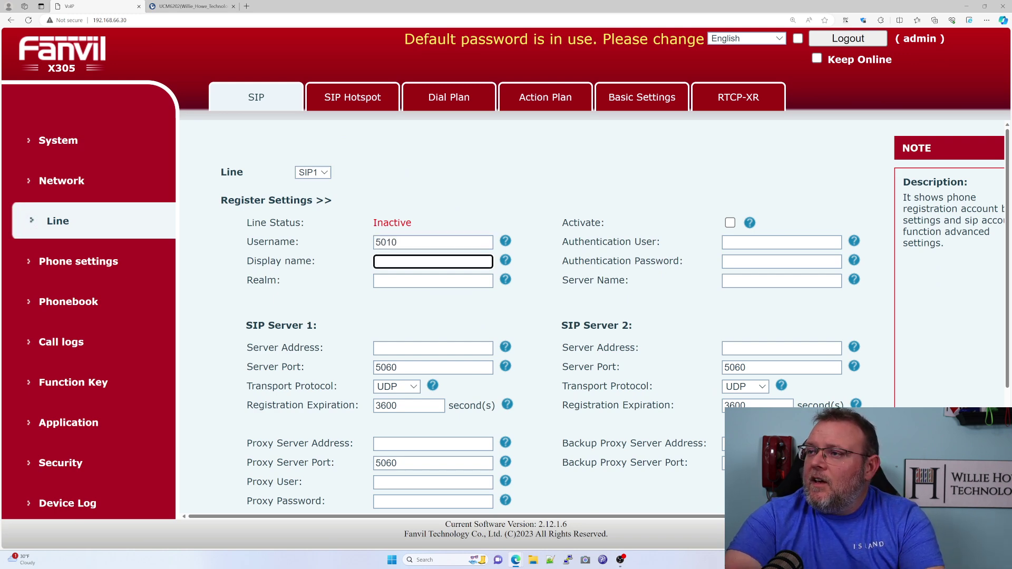
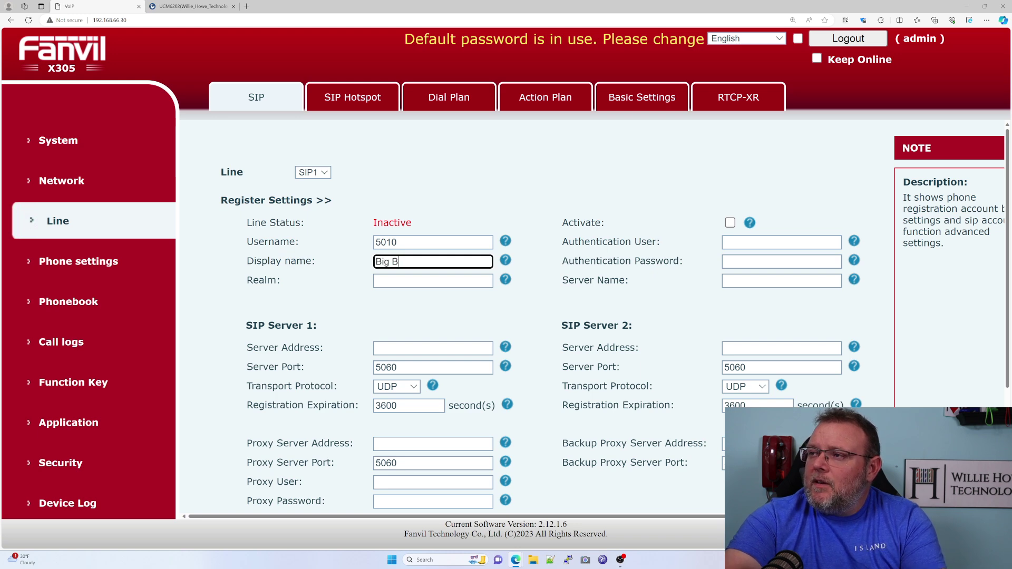
{"action": "key", "text": "Tab"}
{"action": "key", "text": "Tab"}
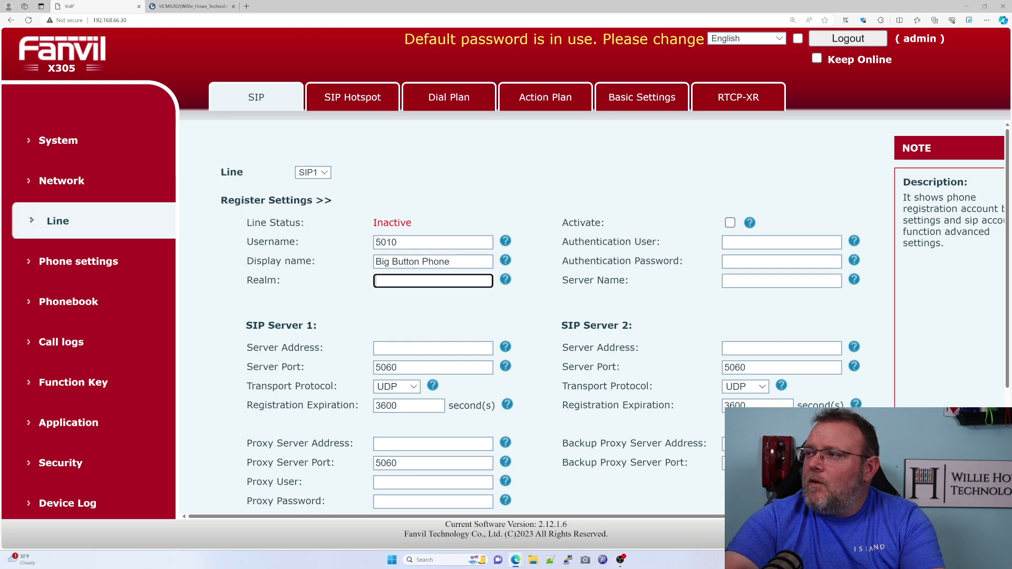
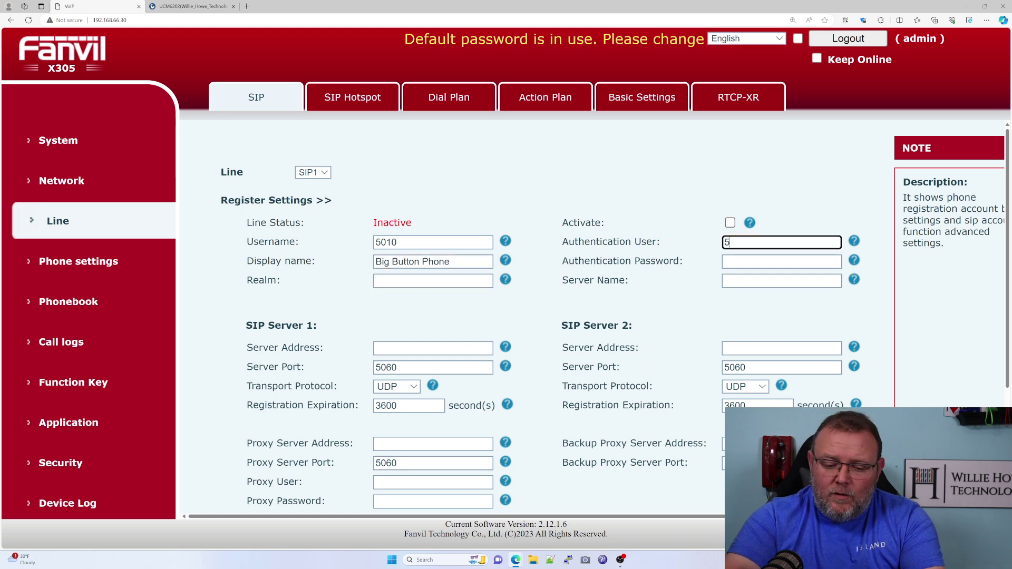
{"action": "key", "text": "Tab"}
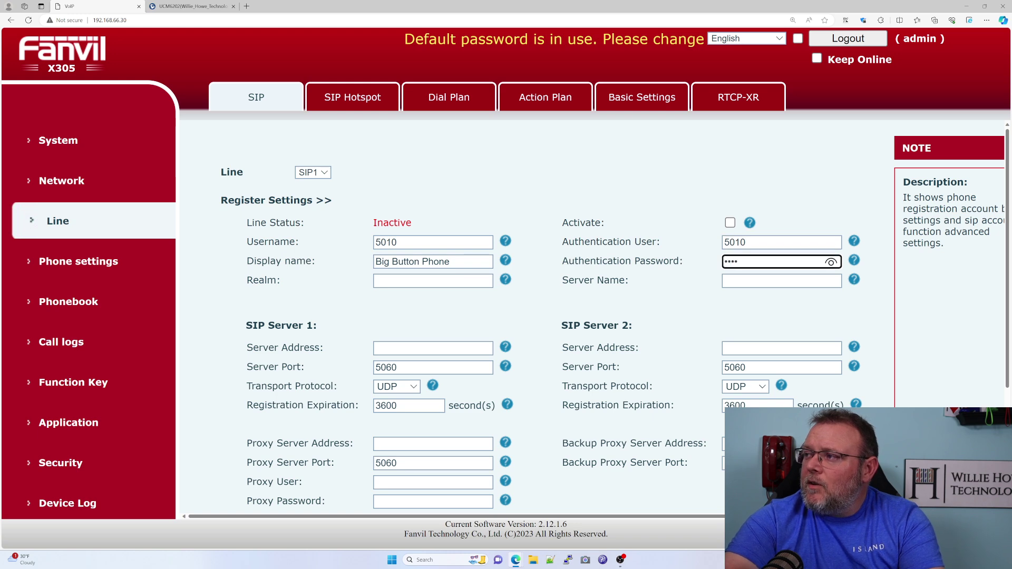
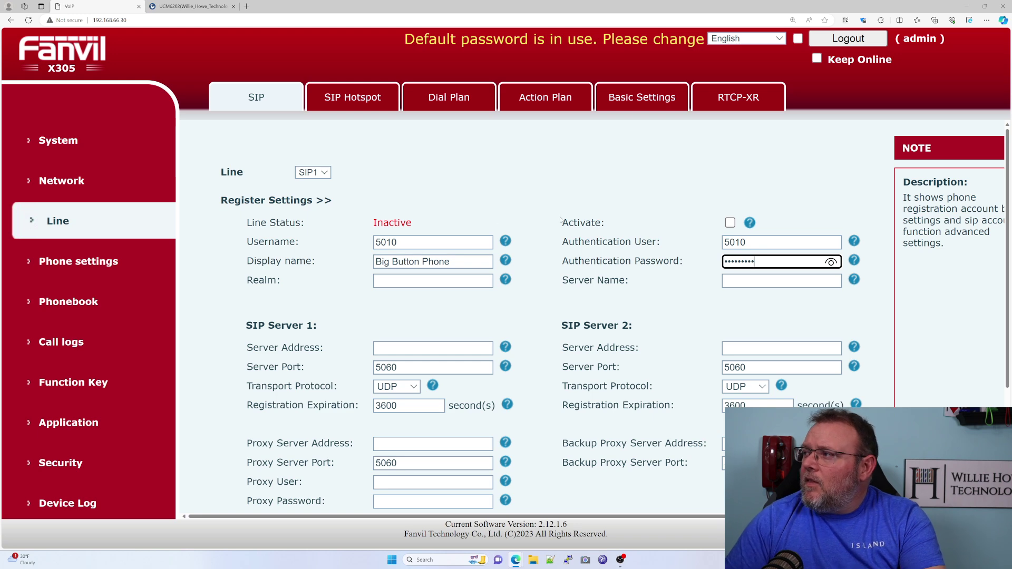
Set SIP Server 1 to 192.168.66.183, apply, then activate the line and apply again.
{"action": "left_click", "coordinate": [855, 281]}
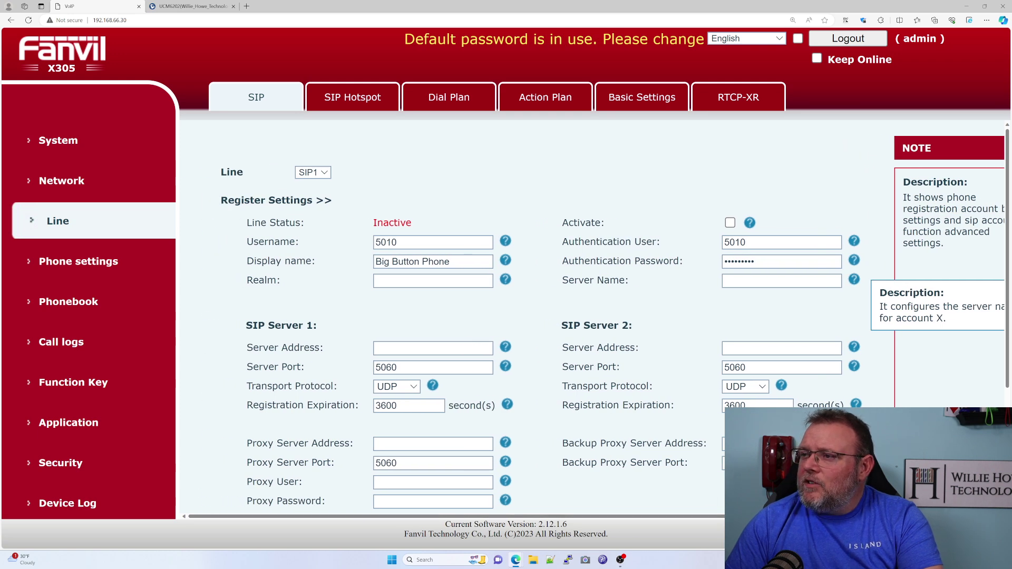
{"action": "left_click", "coordinate": [421, 347]}
{"action": "type", "text": "192.168.66.183"}
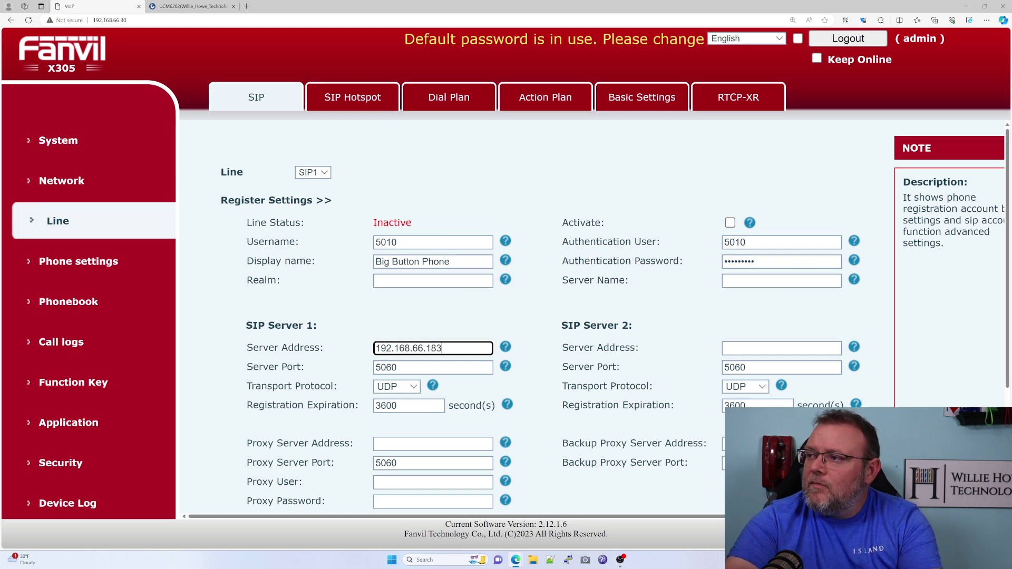
{"action": "scroll", "coordinate": [460, 397], "scroll_direction": "down", "scroll_amount": 2}
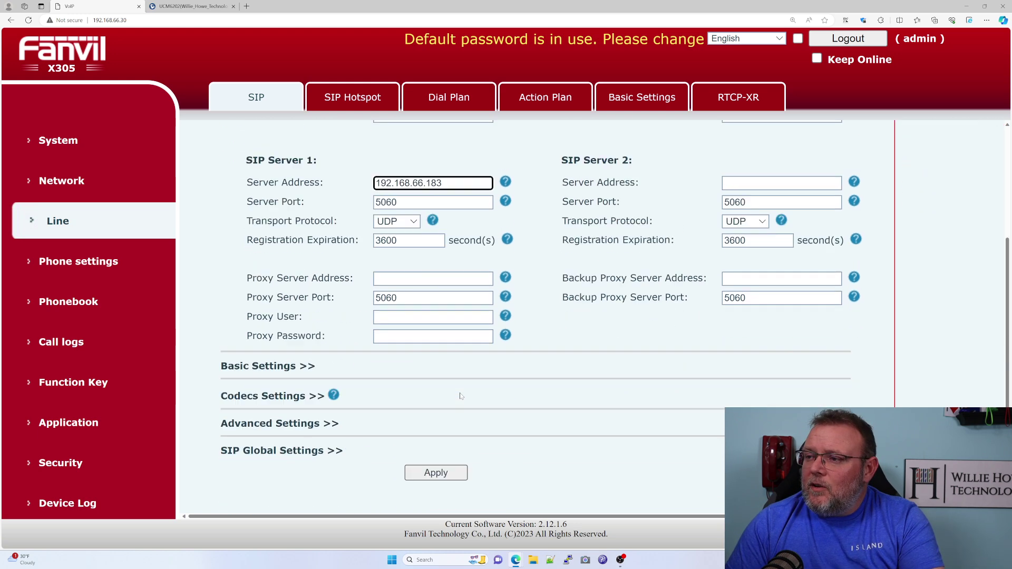
{"action": "scroll", "coordinate": [460, 396], "scroll_direction": "down", "scroll_amount": 2}
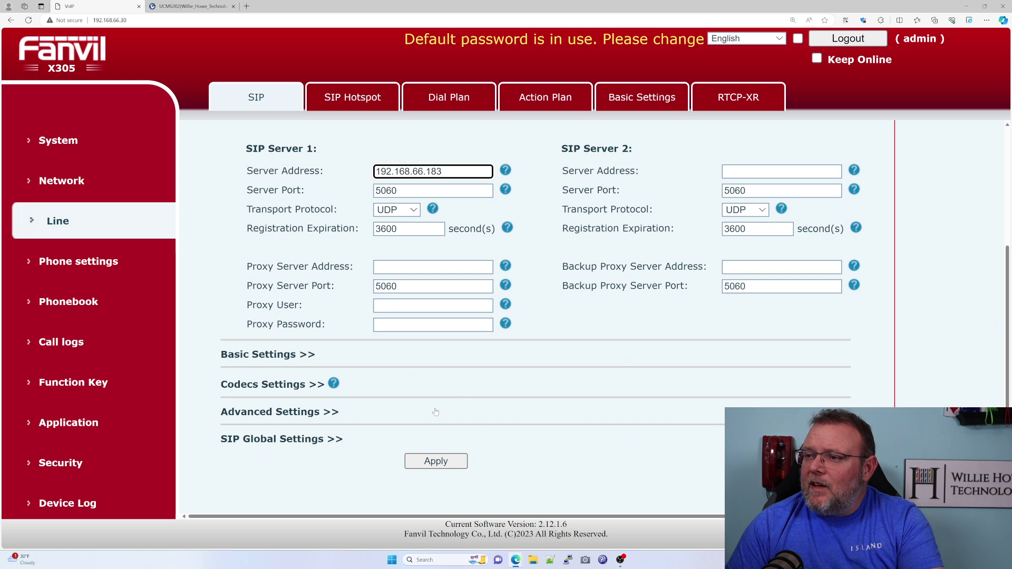
{"action": "left_click", "coordinate": [436, 461]}
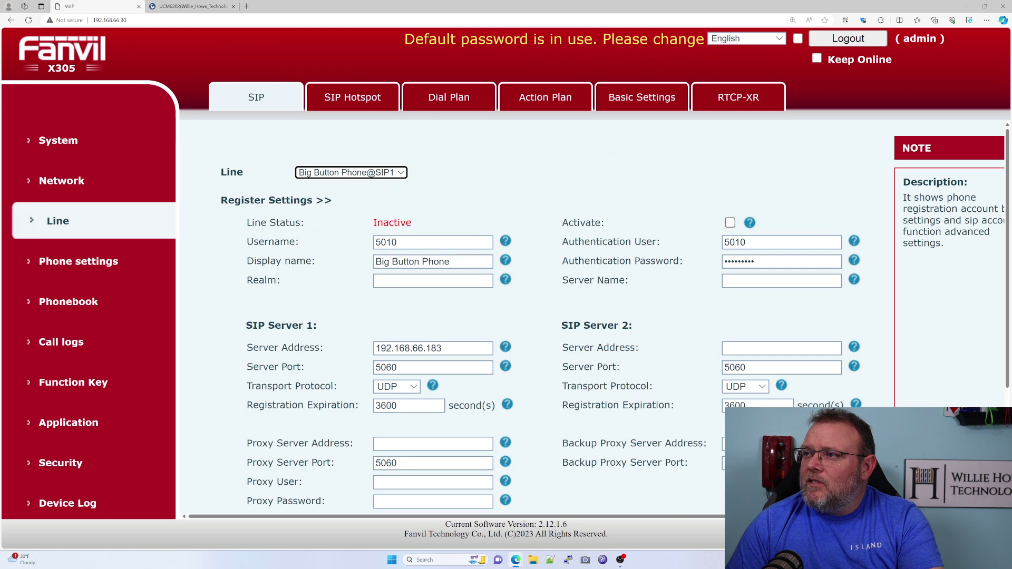
{"action": "left_click", "coordinate": [730, 223]}
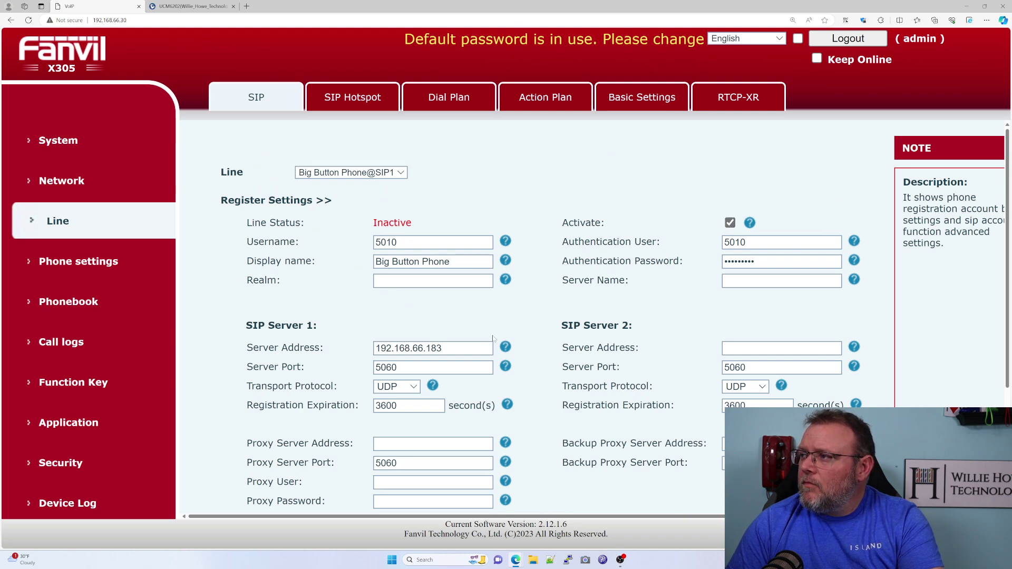
{"action": "scroll", "coordinate": [474, 395], "scroll_direction": "down", "scroll_amount": 3}
{"action": "left_click", "coordinate": [436, 460]}
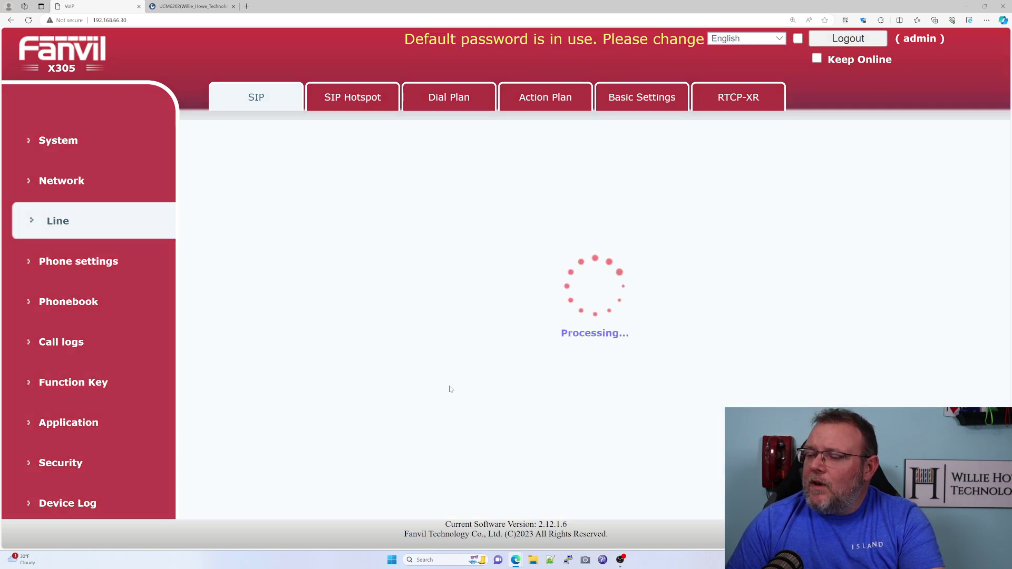